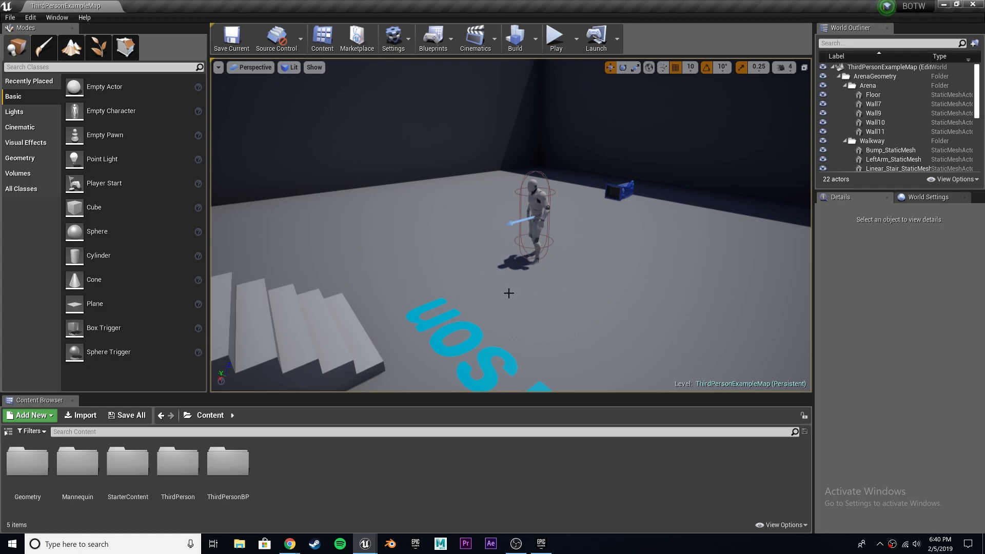
Step: Create a new 2048×2048 px document, add Layer 2, and make Layer 1 active
mouse_move(509, 293)
right_mouse_down()
mouse_move(493, 289)
mouse_move(513, 289)
right_mouse_up()
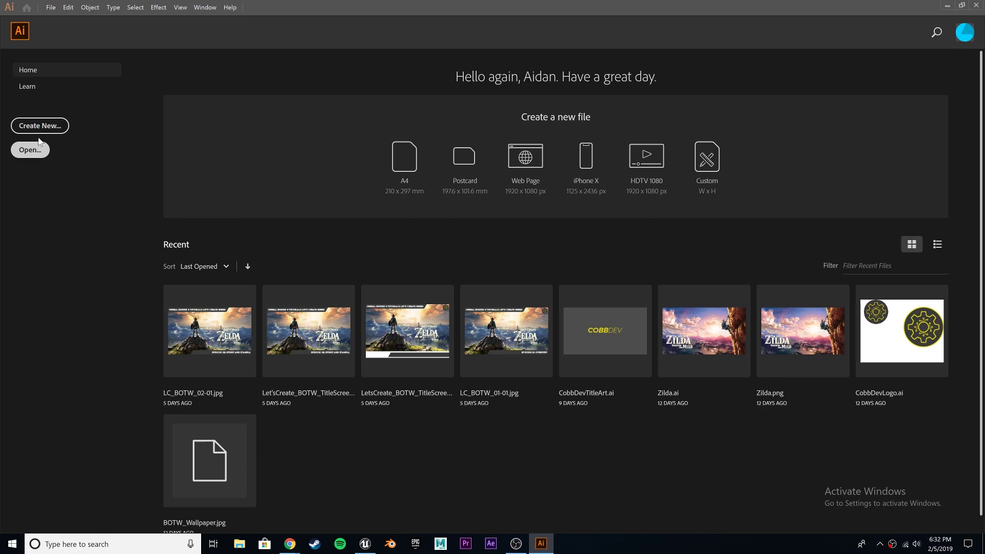
left_click(40, 125)
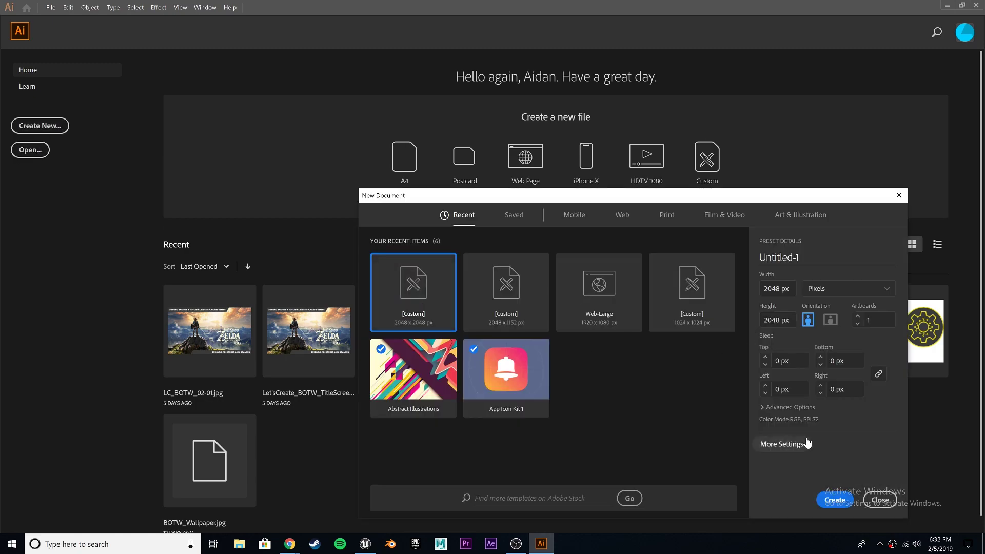
key("Escape")
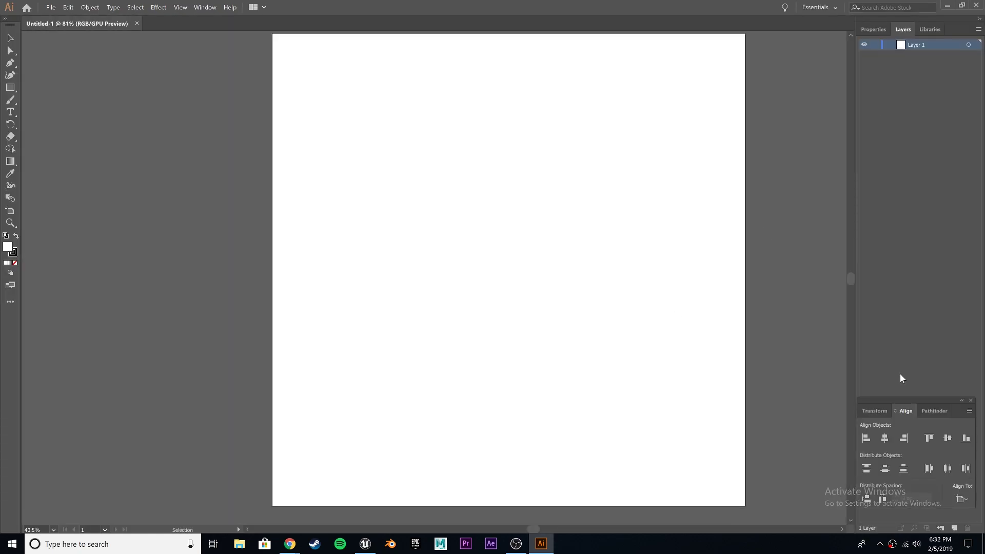
left_click(953, 528)
left_click(918, 56)
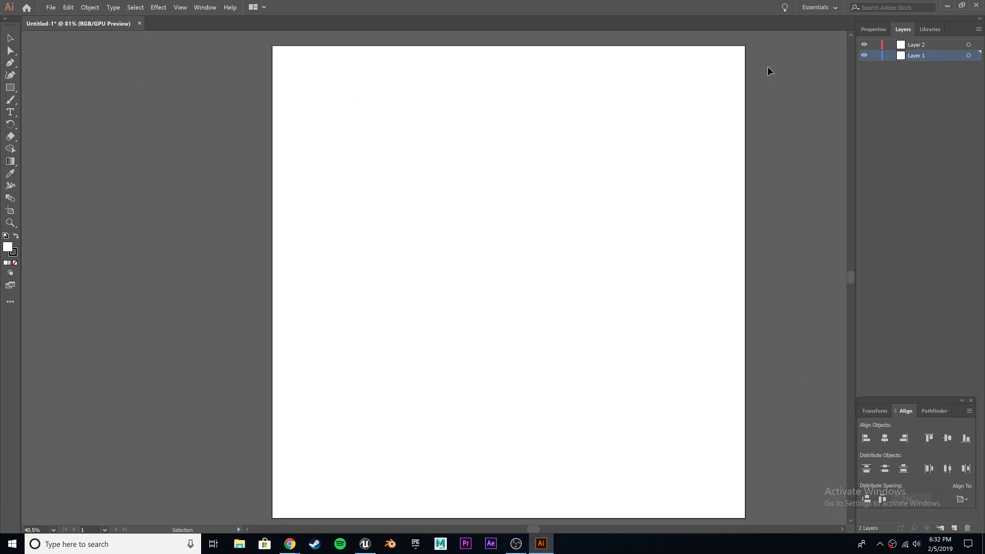
Step: Draw a 2048×2048 px rectangle centred horizontally and vertically on the artboard
left_click(10, 87)
left_click(392, 149)
type("2048")
key("Tab")
type("2048")
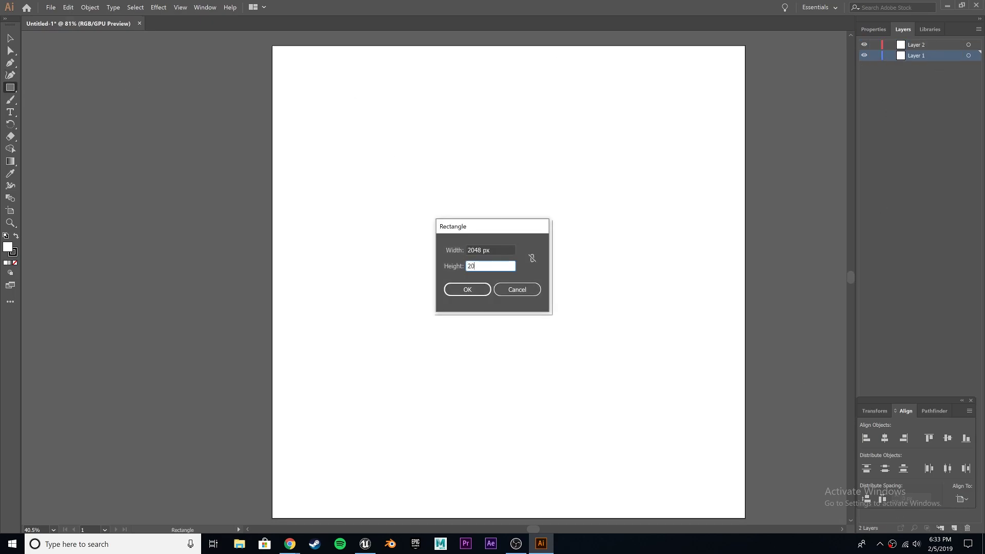
key("Return")
left_click(884, 438)
left_click(947, 440)
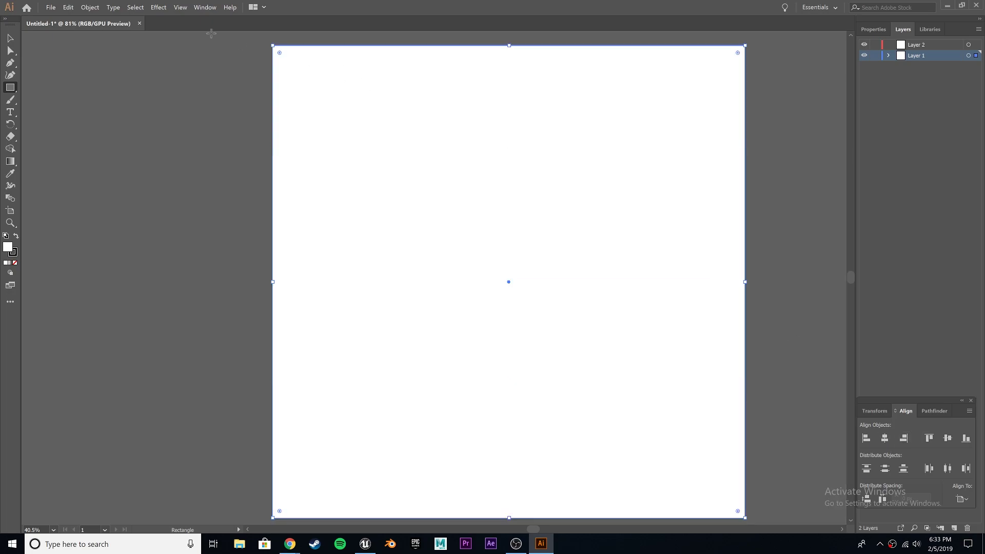
Step: Fill the rectangle black, lock Layer 1, and make Layer 2 active
left_click(206, 7)
left_click(201, 7)
left_click(14, 264)
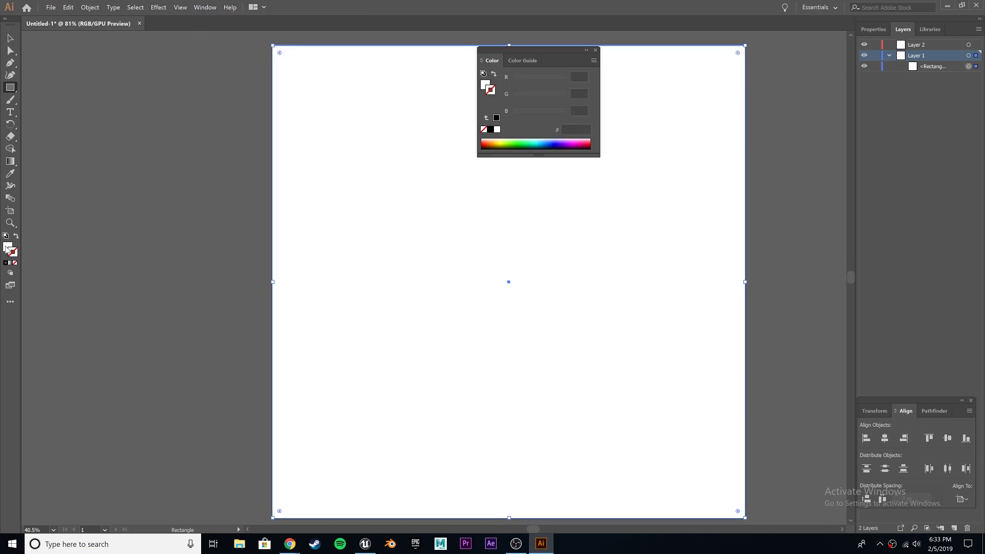
left_click(7, 247)
left_click(490, 130)
left_click(595, 49)
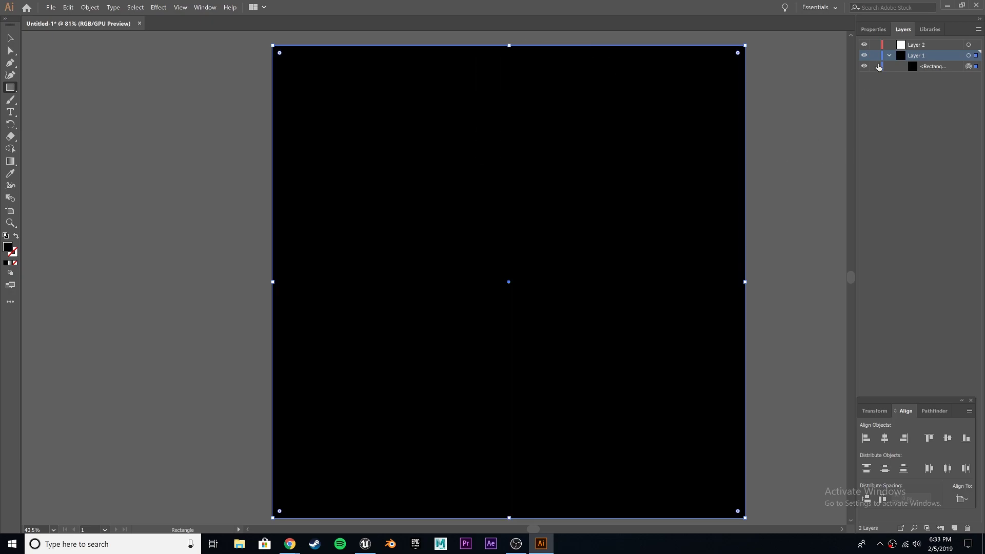
left_click(875, 56)
left_click(914, 46)
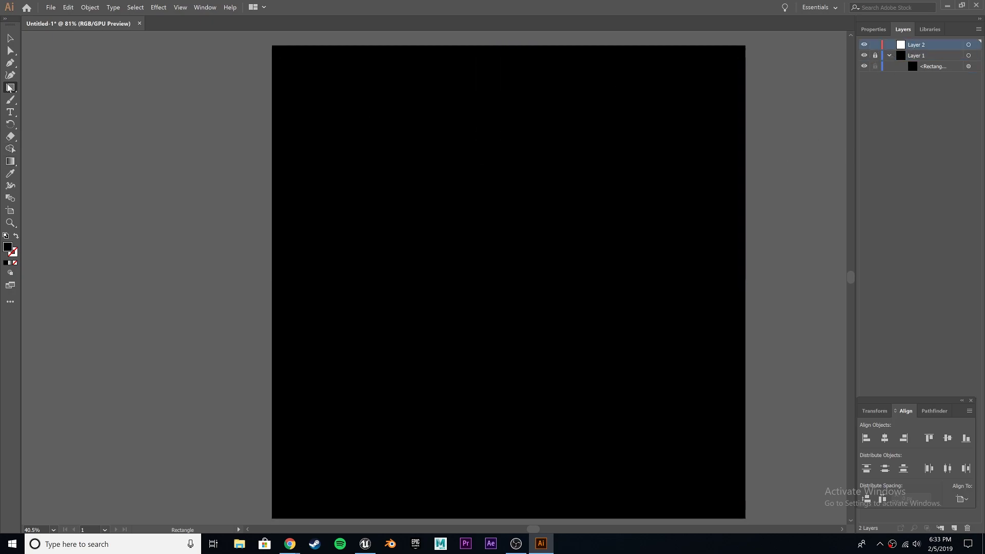
Step: Draw a 2000 px circle with the Ellipse tool
left_click_drag(10, 88, 41, 112)
left_click(376, 143)
key("Tab")
key("Return")
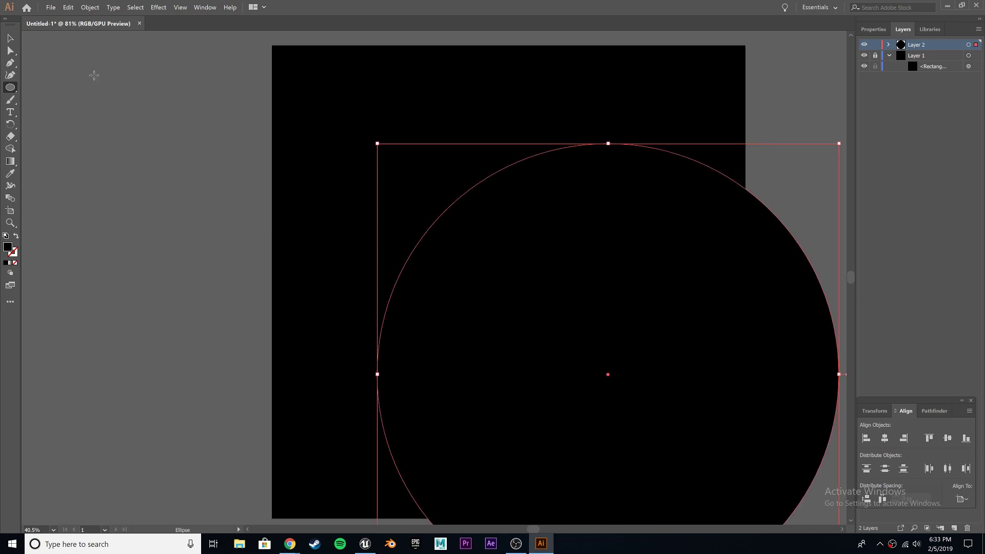
left_click(6, 41)
Step: Fill the circle white (ffffff) and centre it on the artboard
double_click(8, 247)
type("ffffff")
left_click(907, 234)
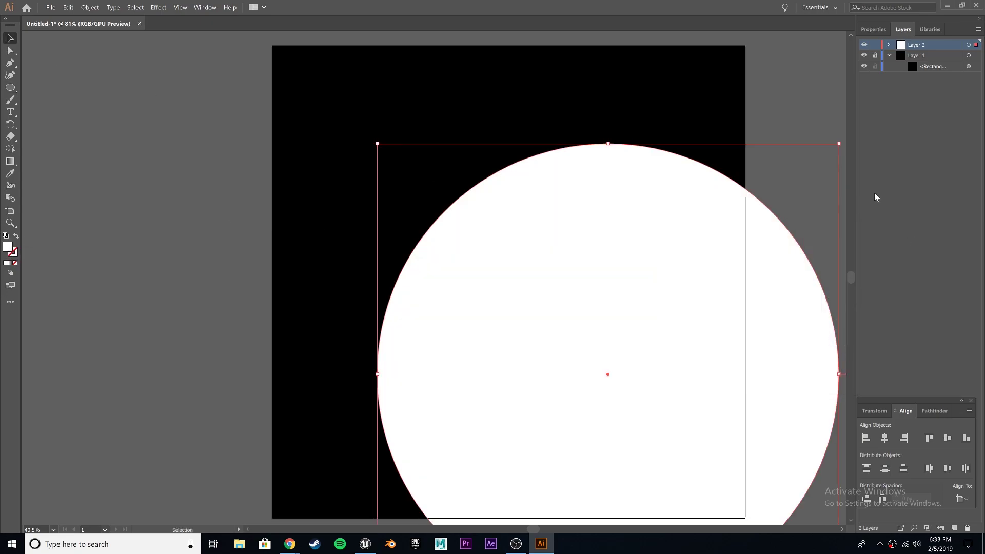
left_click(884, 438)
left_click(948, 438)
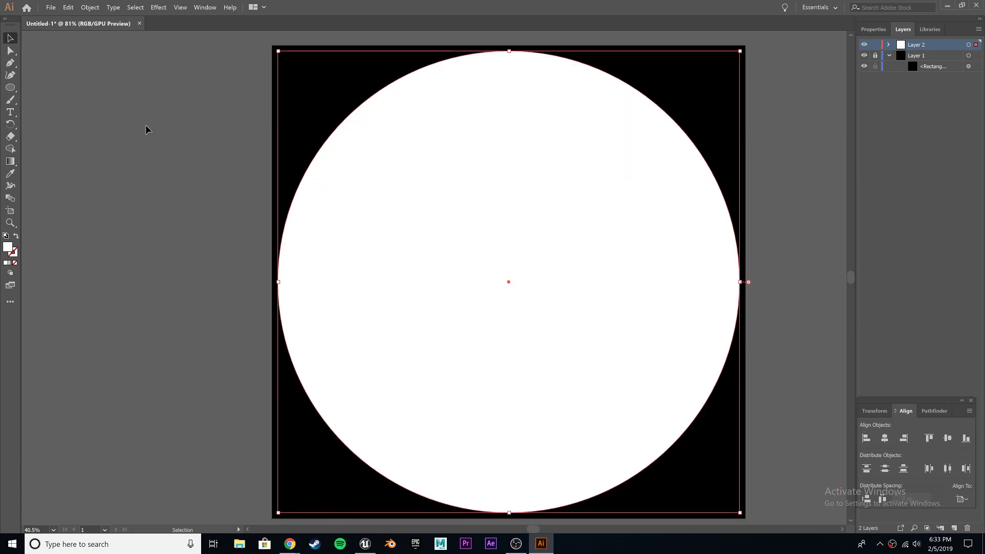
Step: Add a second centred circle and shrink its width to 750 px
left_click_drag(403, 177, 354, 181)
left_click(885, 438)
left_click(883, 30)
left_click(939, 74)
type("750")
key("Tab")
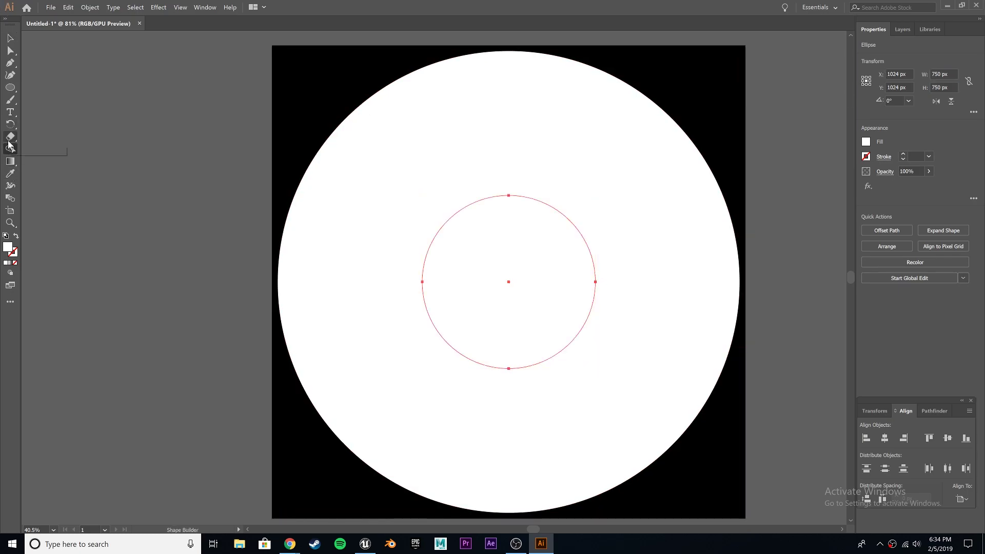
Step: Remove the 750 px inner circle from the white circle with Shape Builder
left_click(510, 255, "shift")
left_click(10, 149)
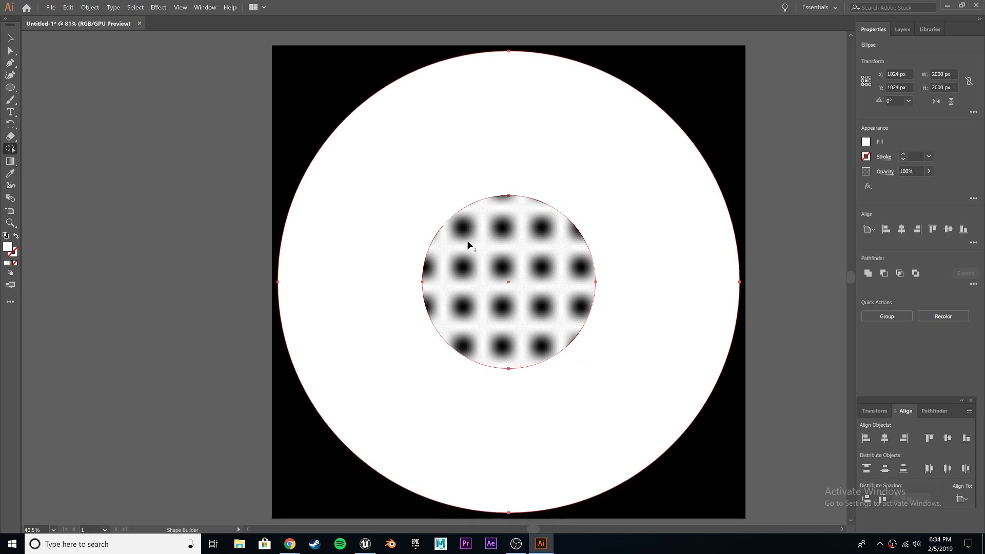
left_click(468, 244, "alt")
left_click(10, 38)
key("ctrl+shift+a")
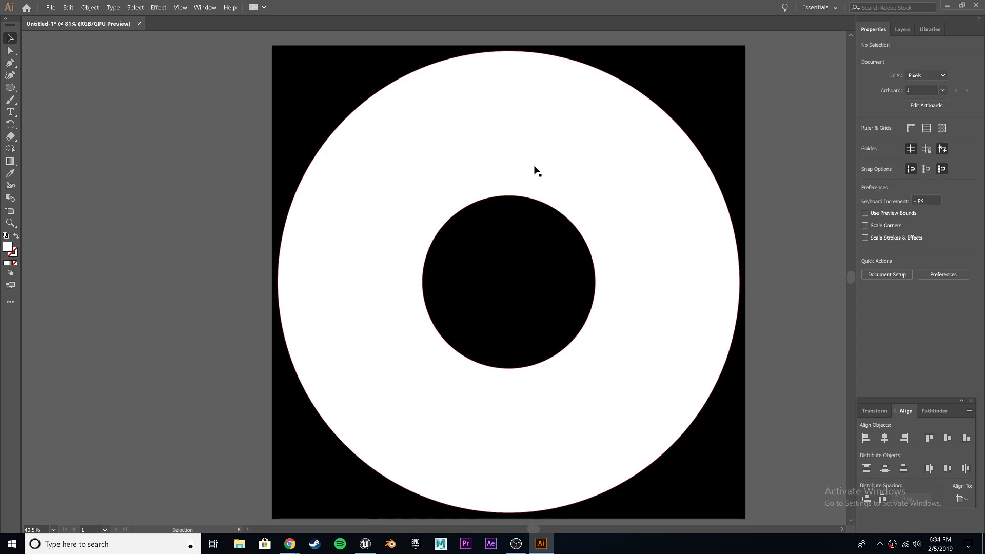
left_click(51, 7)
Step: Export the artwork as a PNG named StaminaBarBG
mouse_move(59, 156)
left_click(210, 166)
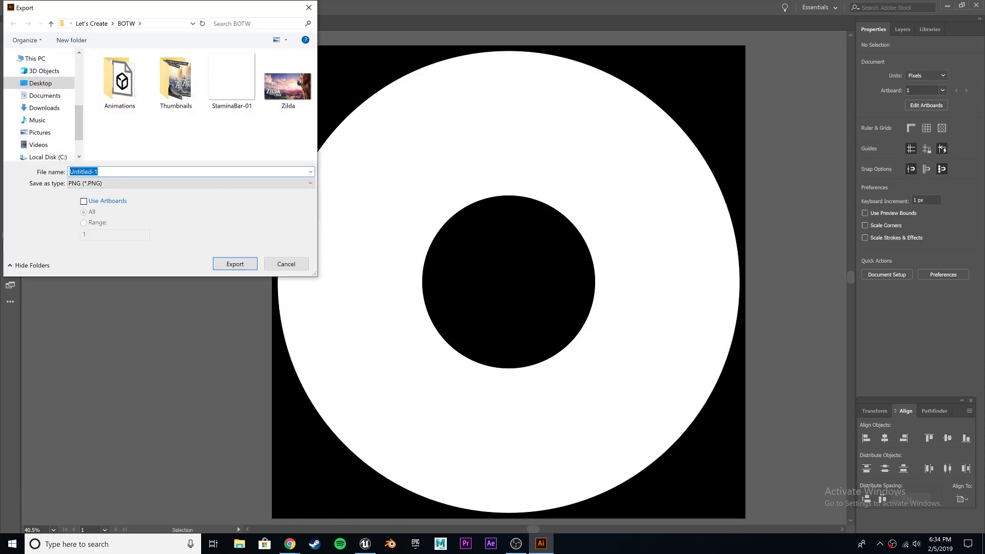
type("StaminaBarBG")
left_click(225, 264)
left_click(501, 429)
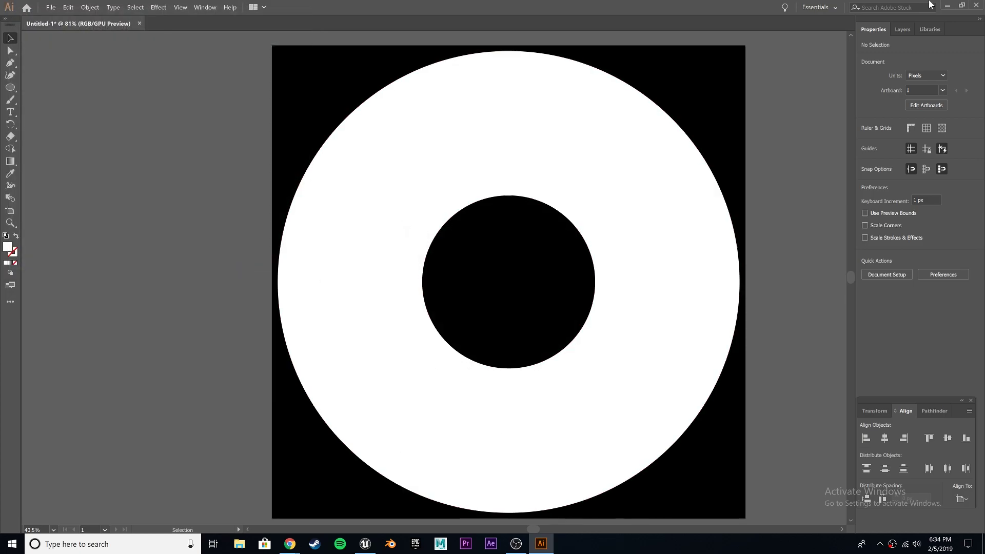
Step: Save the Illustrator file as StaminaBar
key("ctrl+s")
type("Stam")
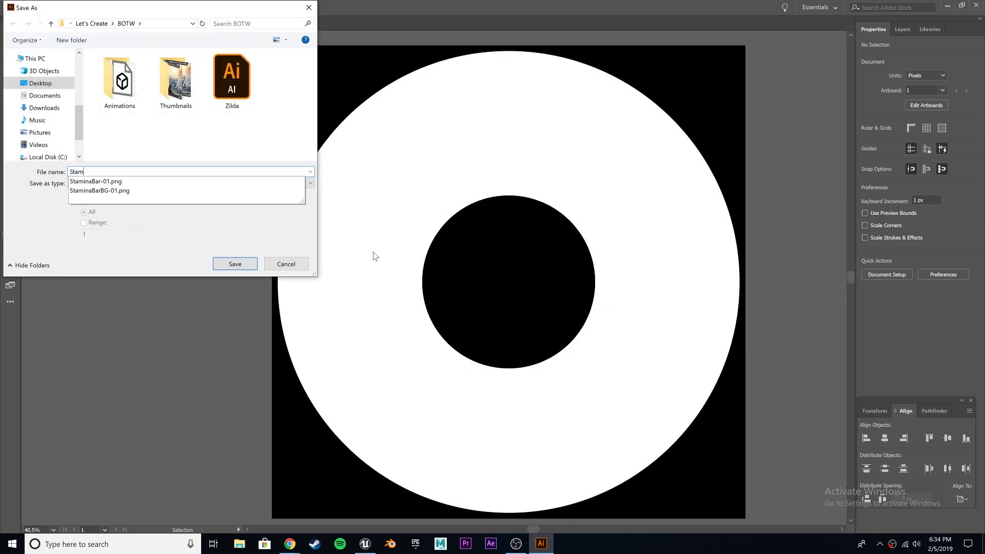
type("inaBar")
key("Return")
left_click(530, 414)
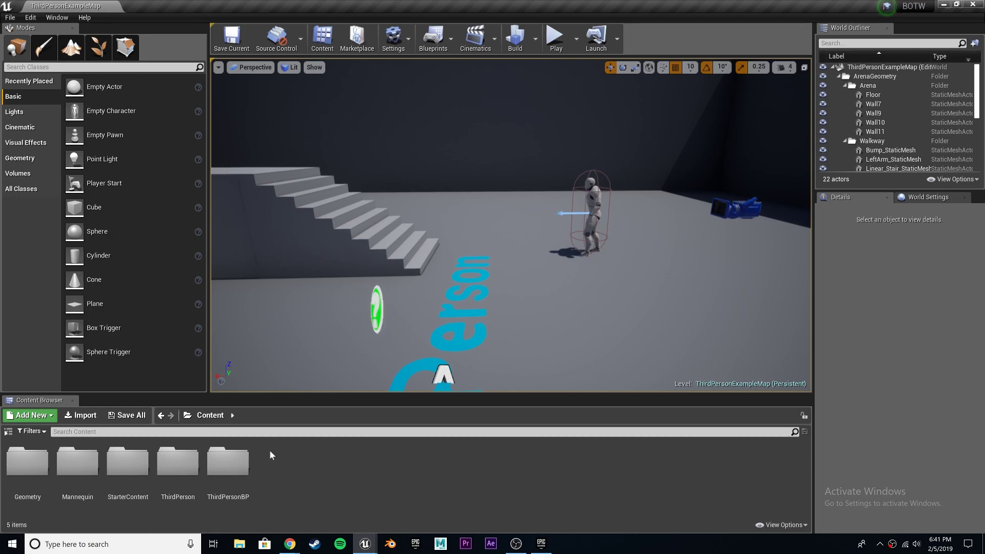
Step: Create a Mechanics folder in Content and open it
right_click(276, 483)
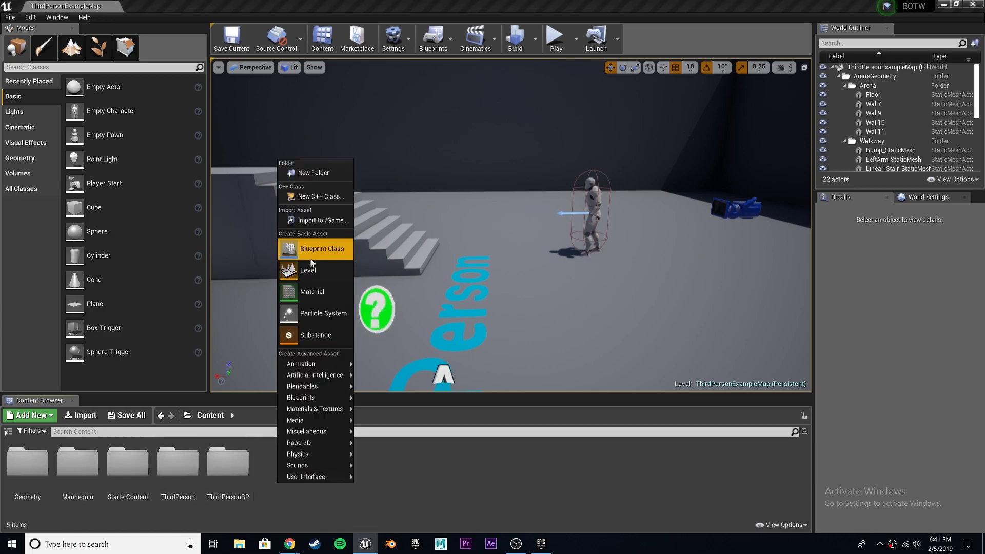
left_click(315, 175)
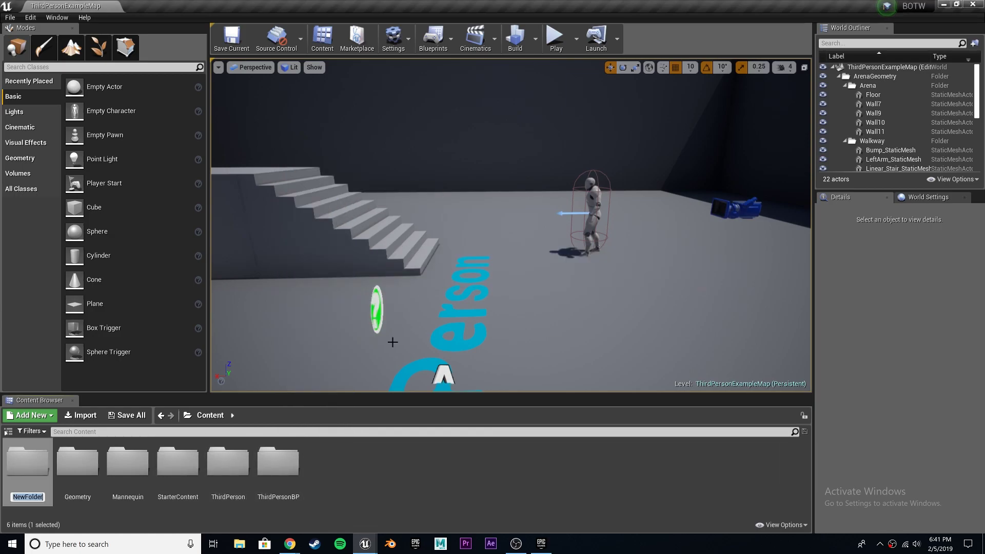
type("Mechanics")
key("Return")
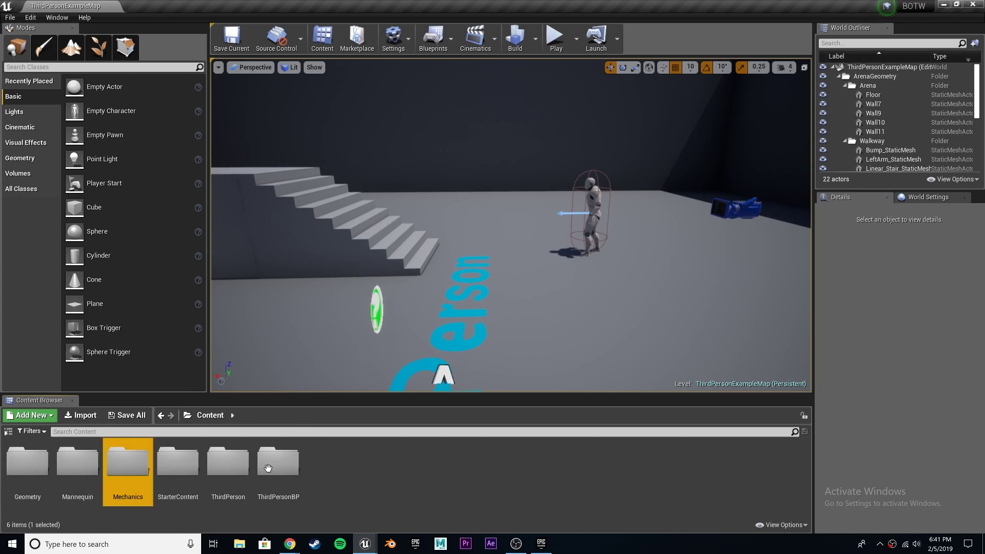
double_click(128, 461)
Step: Create a Sprint folder inside Mechanics and open it
right_click(128, 460)
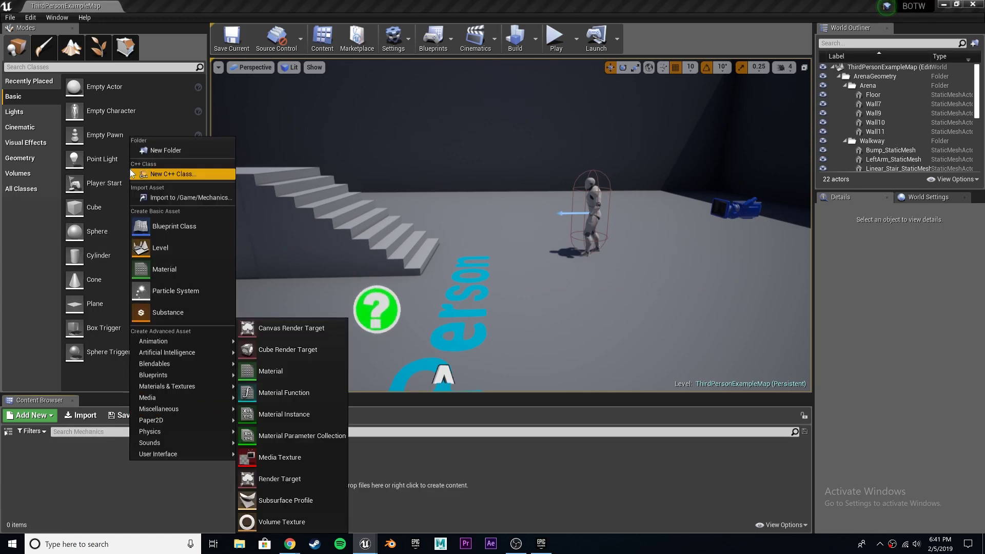
left_click(178, 151)
type("Spr")
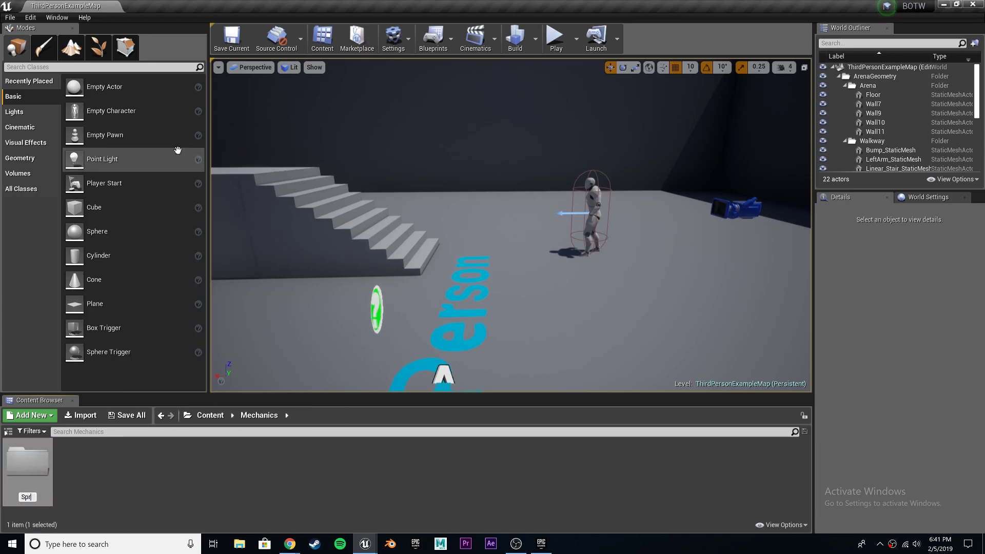
type("int")
key("Return")
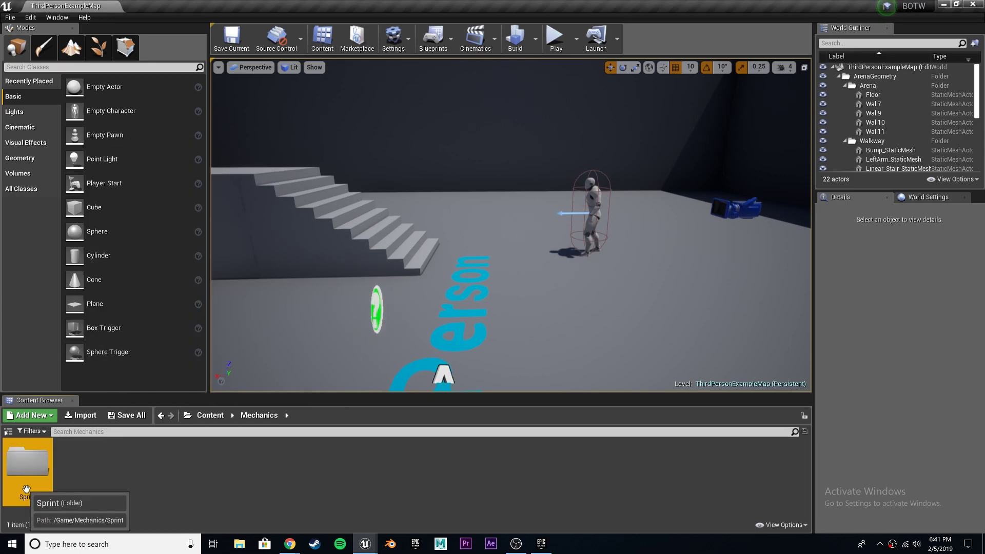
double_click(28, 469)
right_click(85, 478)
left_click(81, 473)
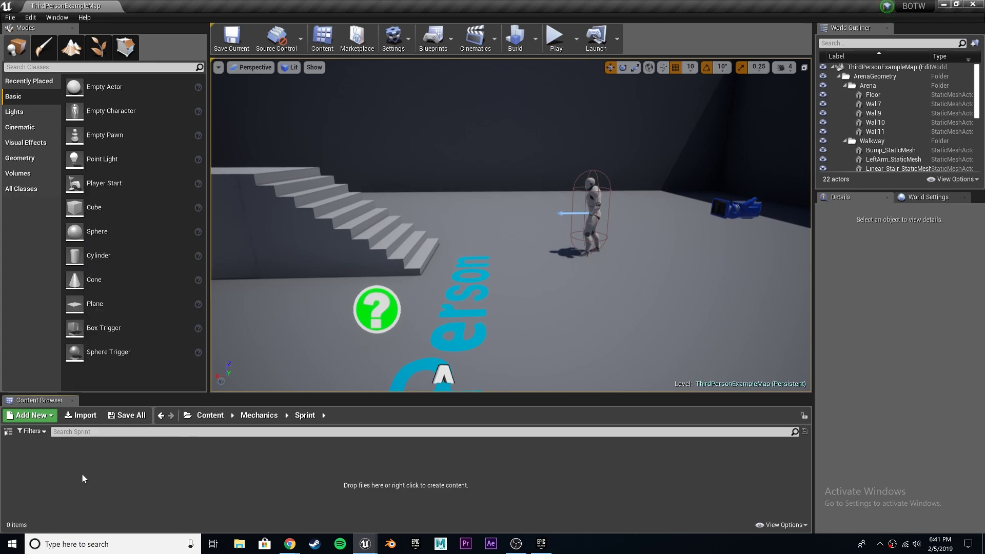
Step: Import StaminaBarBG-01 from Let's Create > BOTW into Sprint and open the texture
left_click(80, 415)
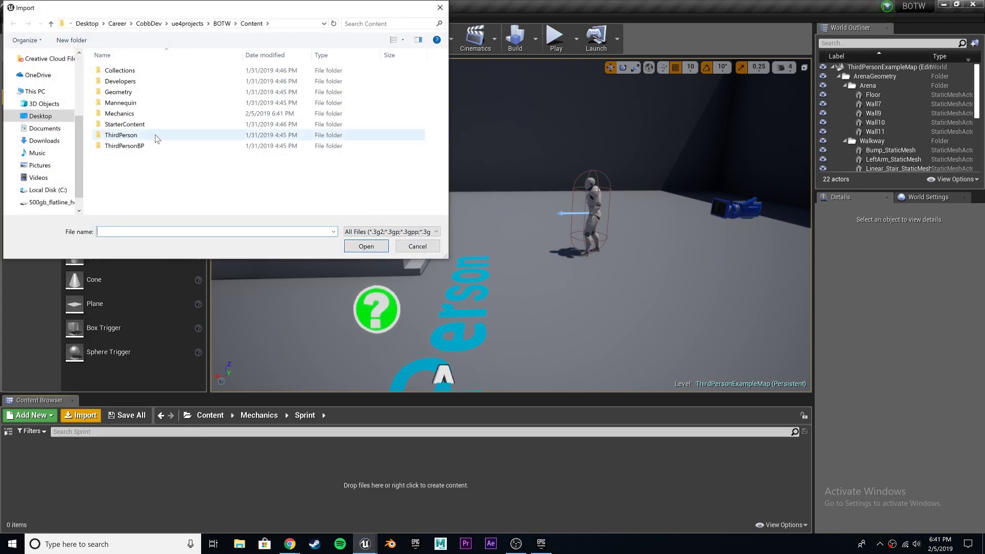
left_click(149, 23)
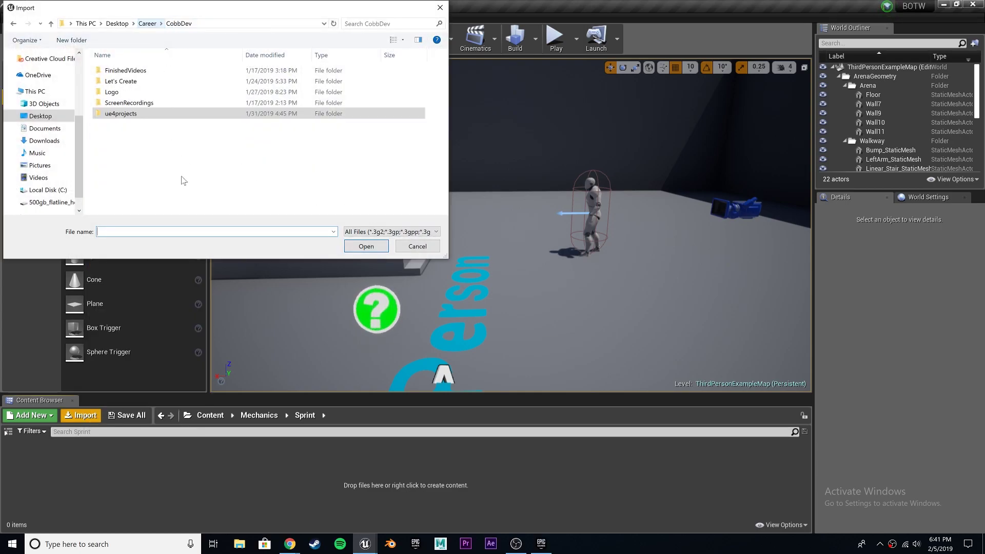
double_click(144, 81)
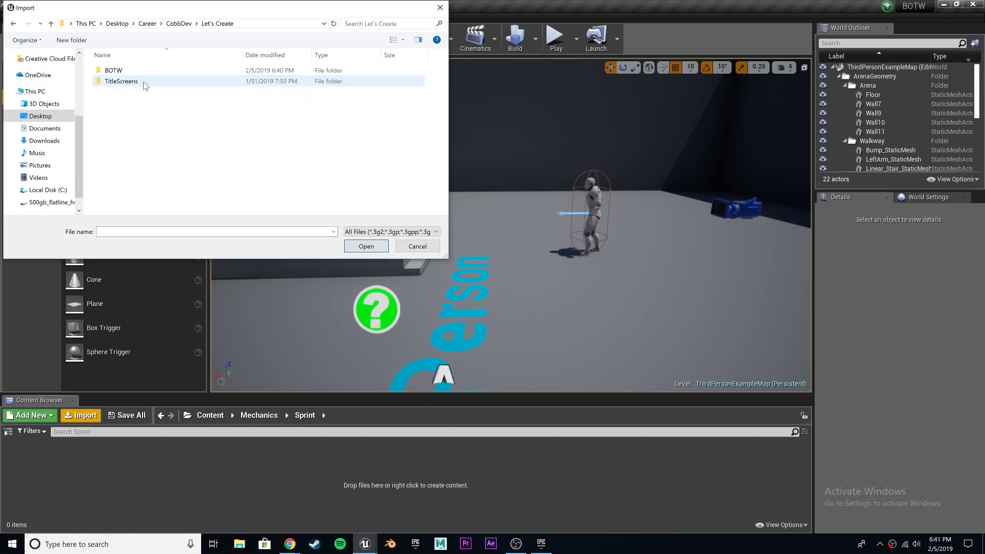
double_click(137, 71)
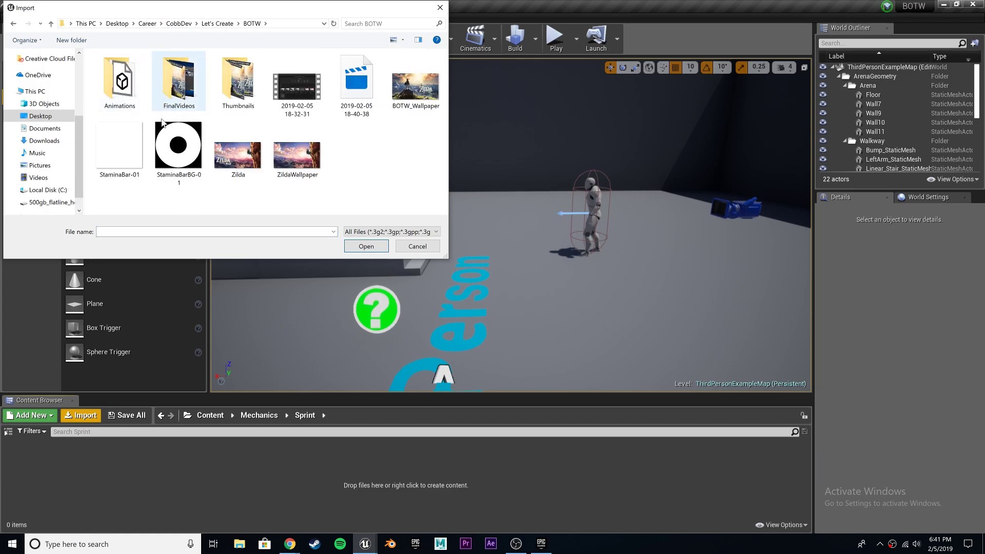
left_click(169, 152)
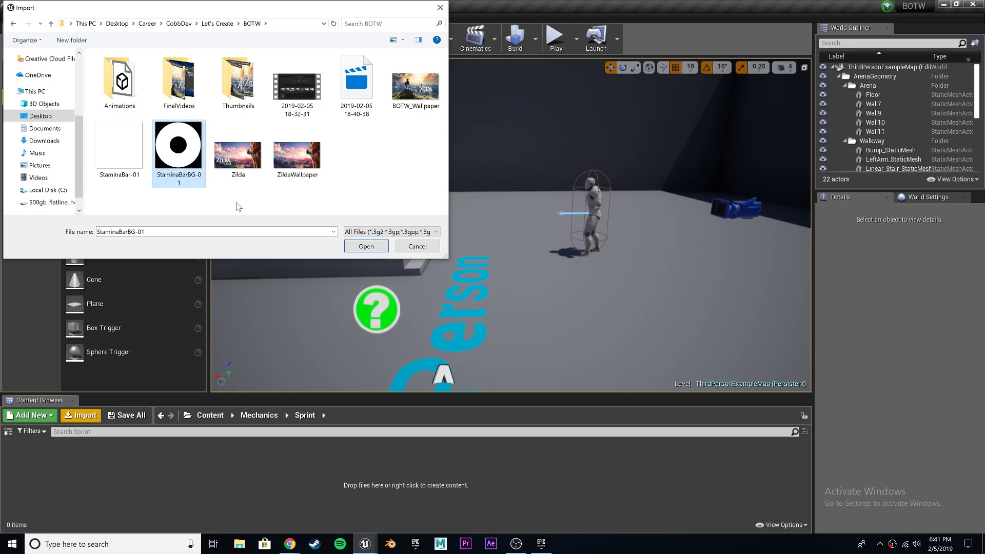
left_click(362, 248)
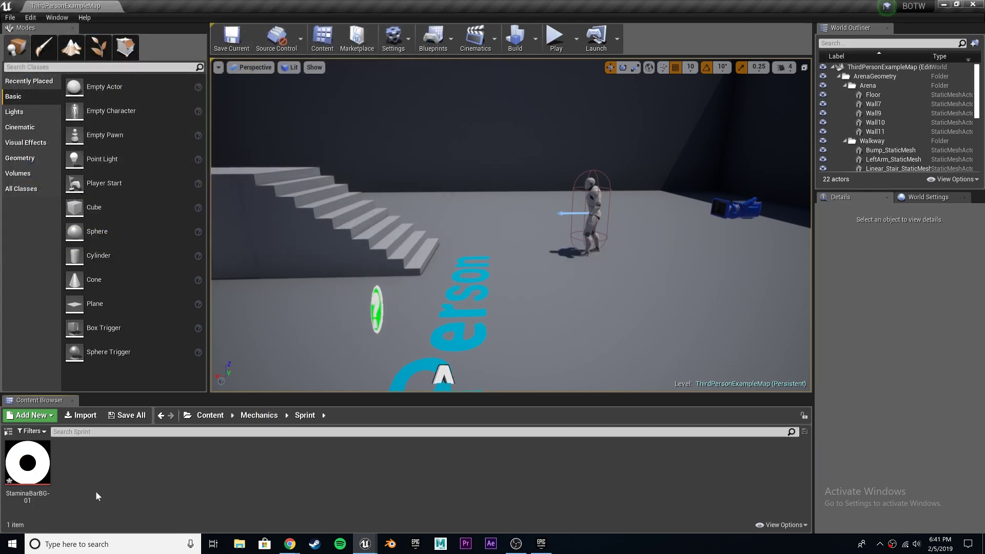
double_click(46, 457)
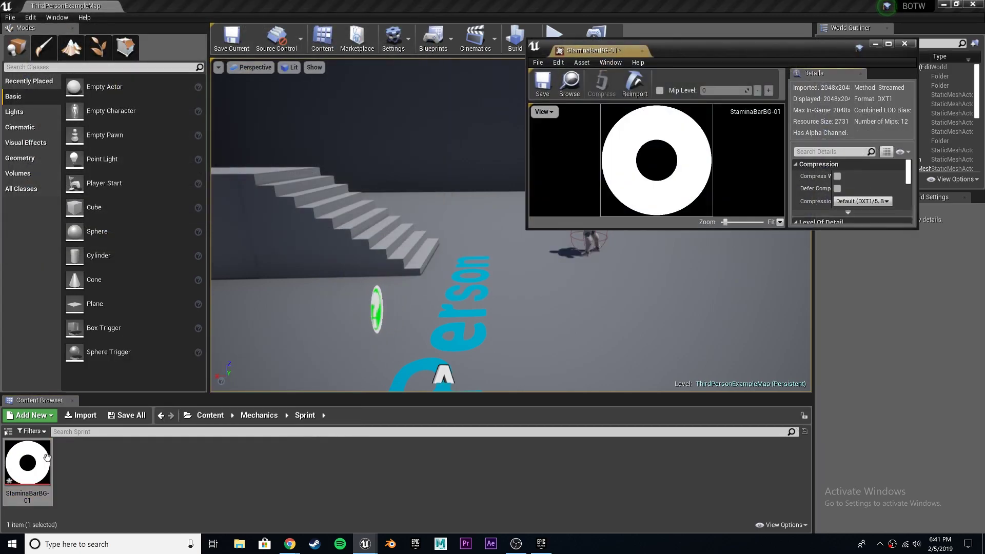
Step: Give StaminaBarBG-01 UserInterface2D (RGBA) compression and the UI texture group, then save and close
left_click_drag(698, 49, 660, 4)
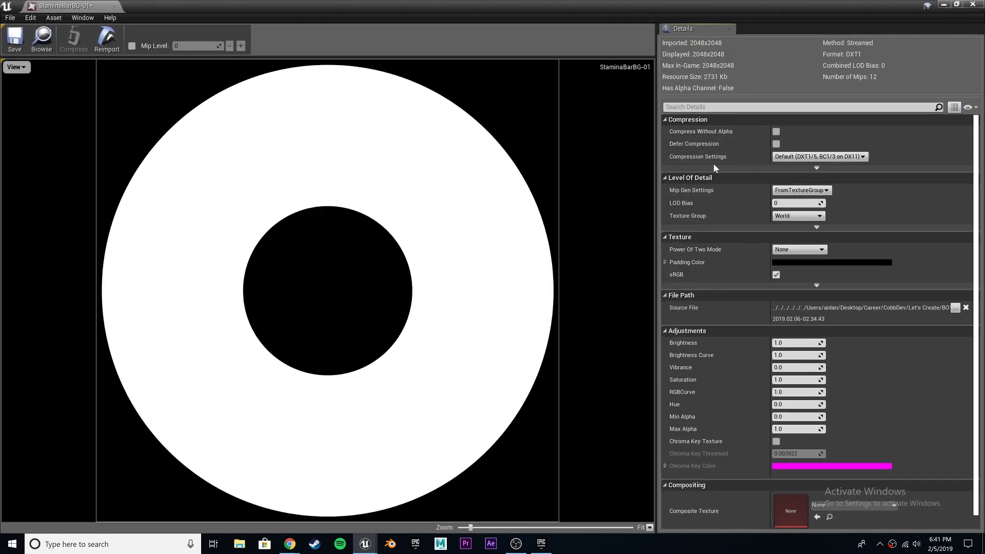
left_click(820, 157)
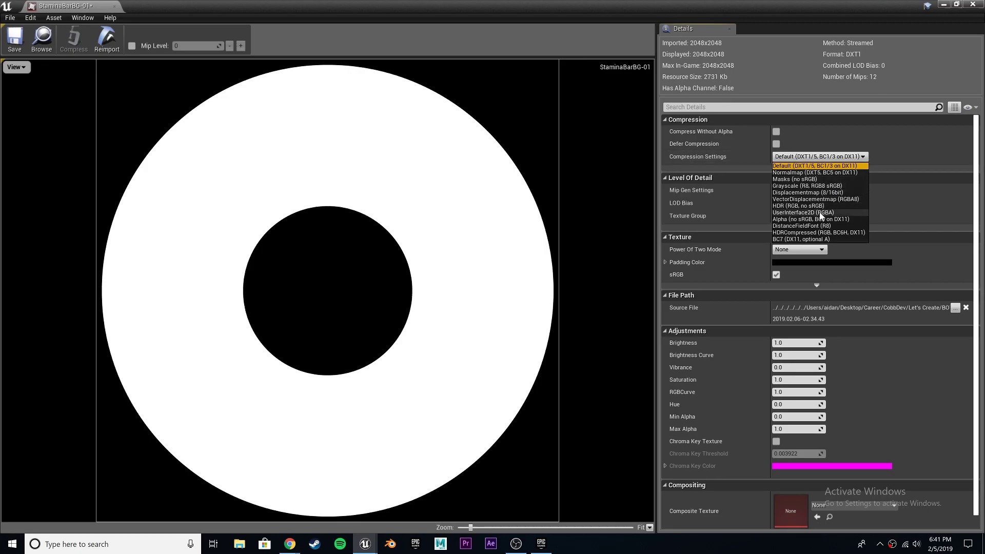
left_click(820, 213)
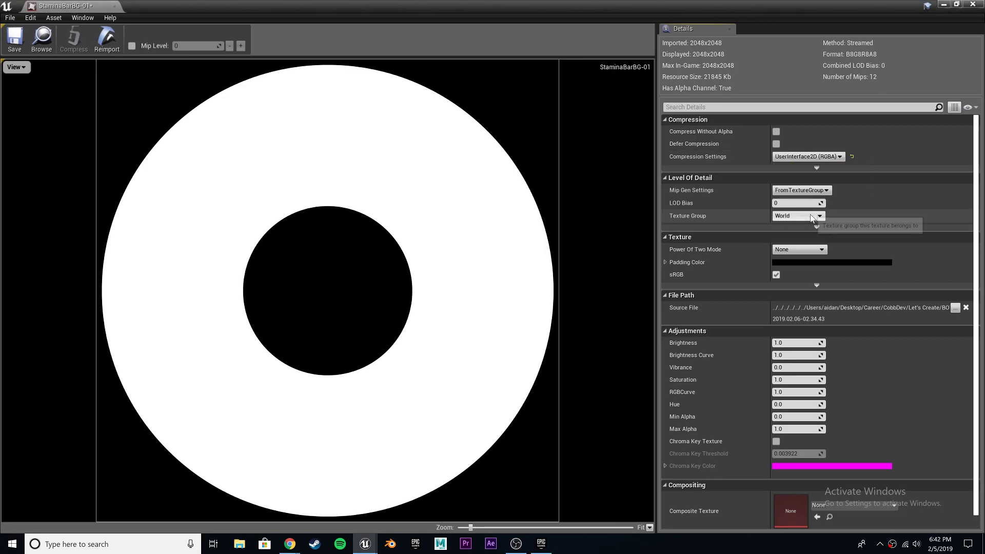
left_click(822, 156)
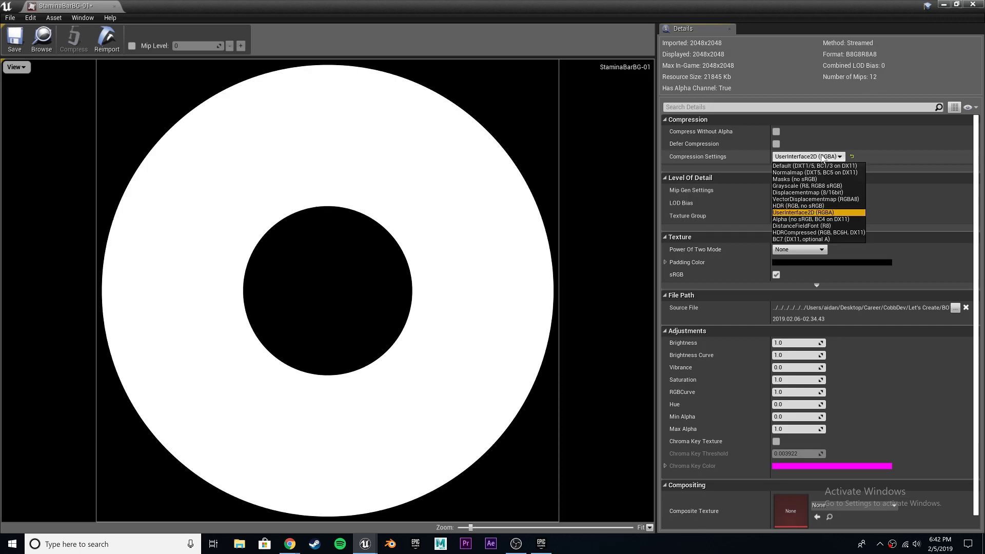
left_click(823, 157)
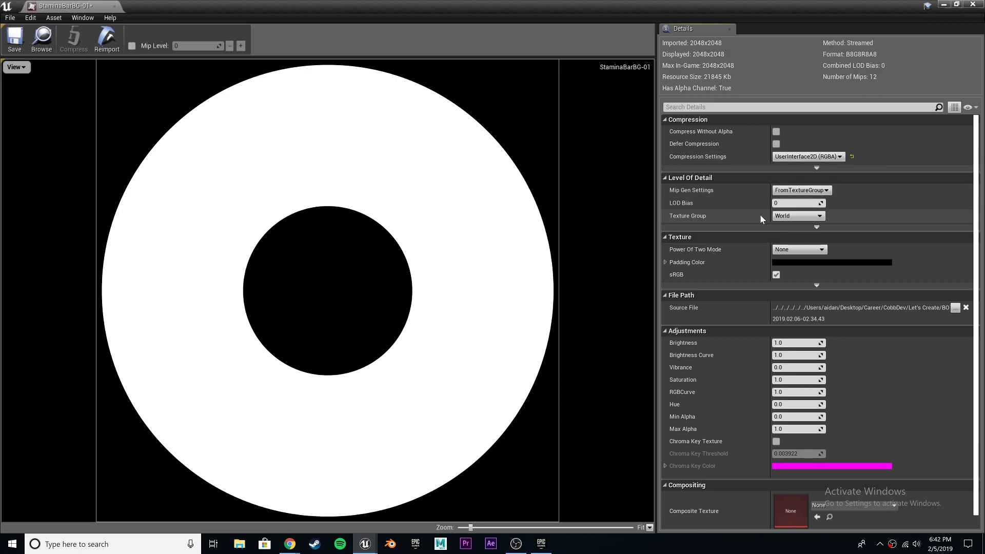
left_click(798, 215)
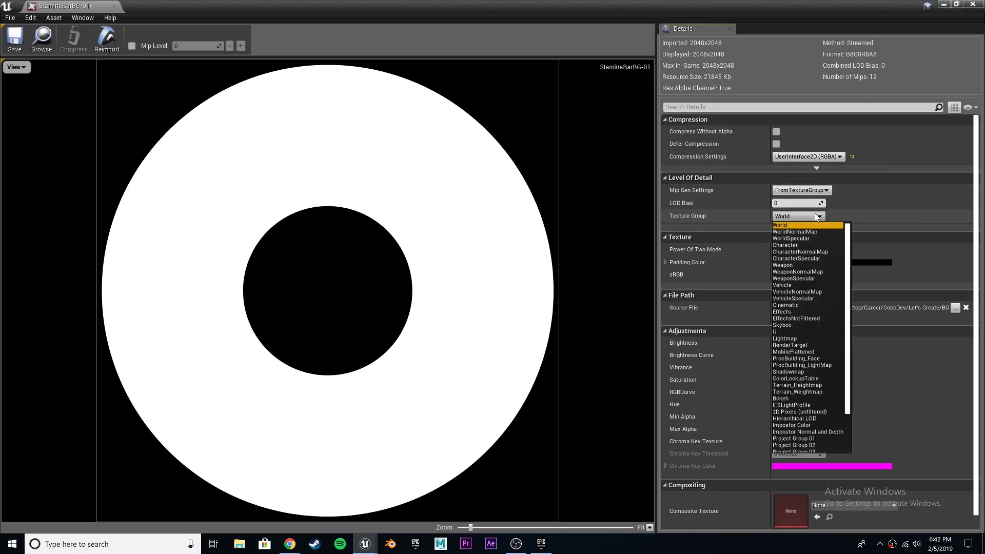
left_click(796, 332)
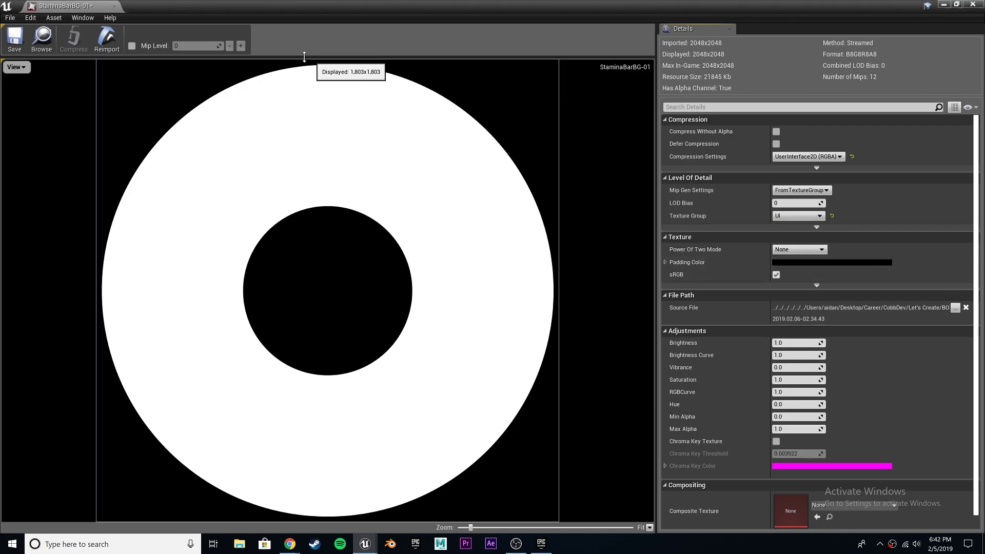
left_click(14, 38)
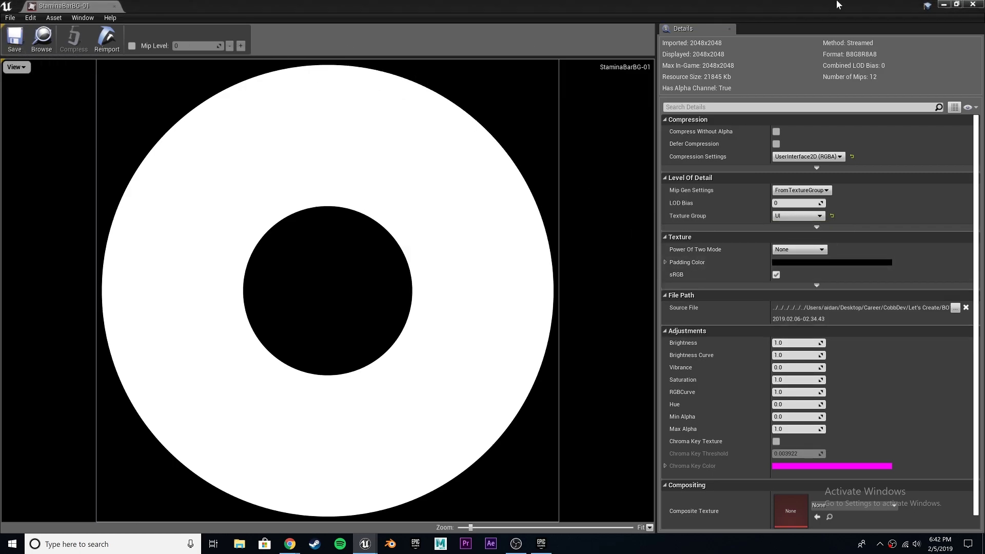
left_click(975, 5)
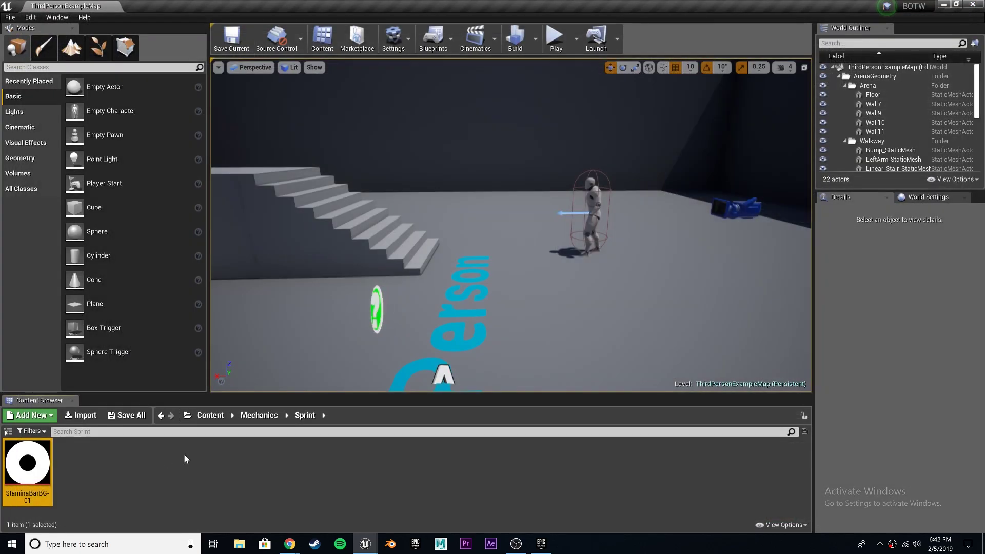
Step: Add a new Material asset in Sprint named StaminaPBMaterial
right_click(187, 459)
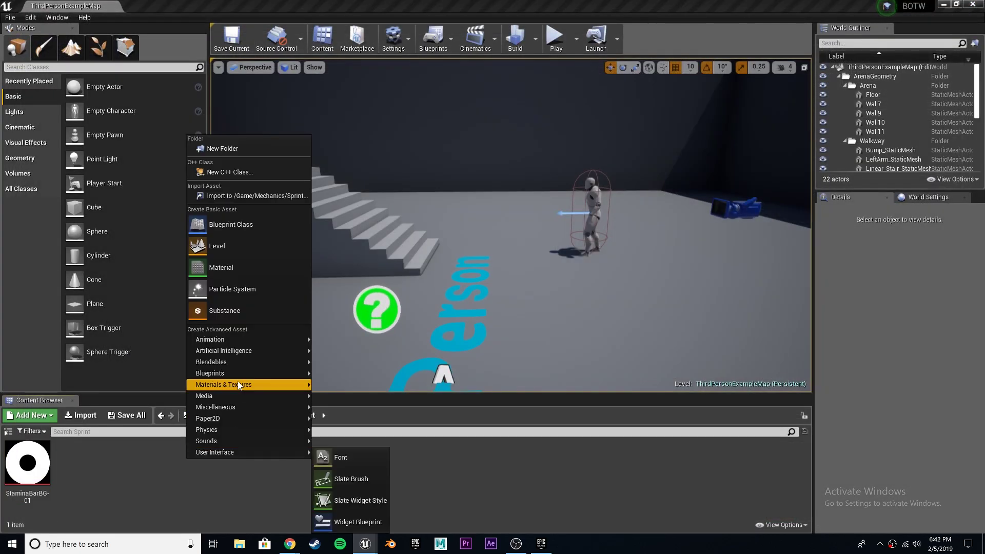
mouse_move(239, 386)
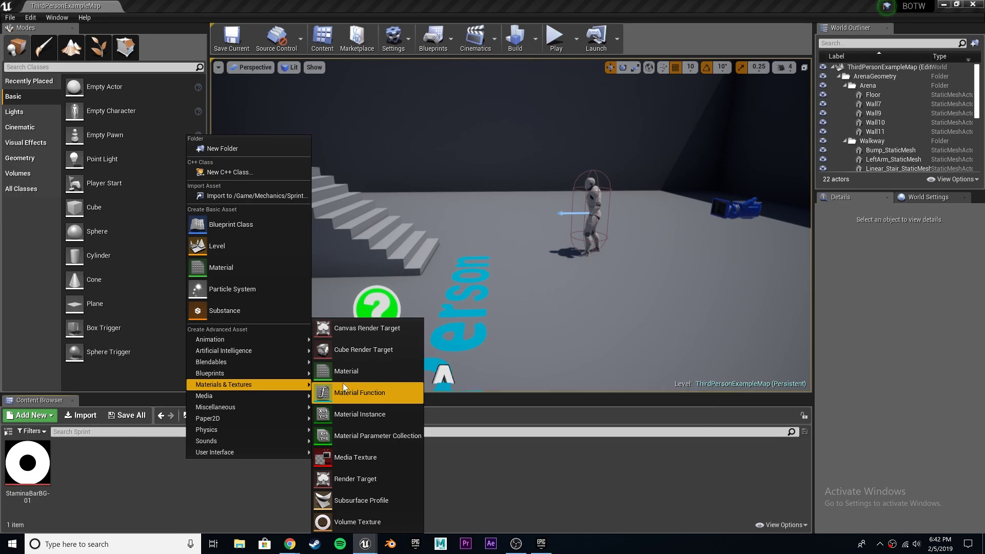
left_click(188, 266)
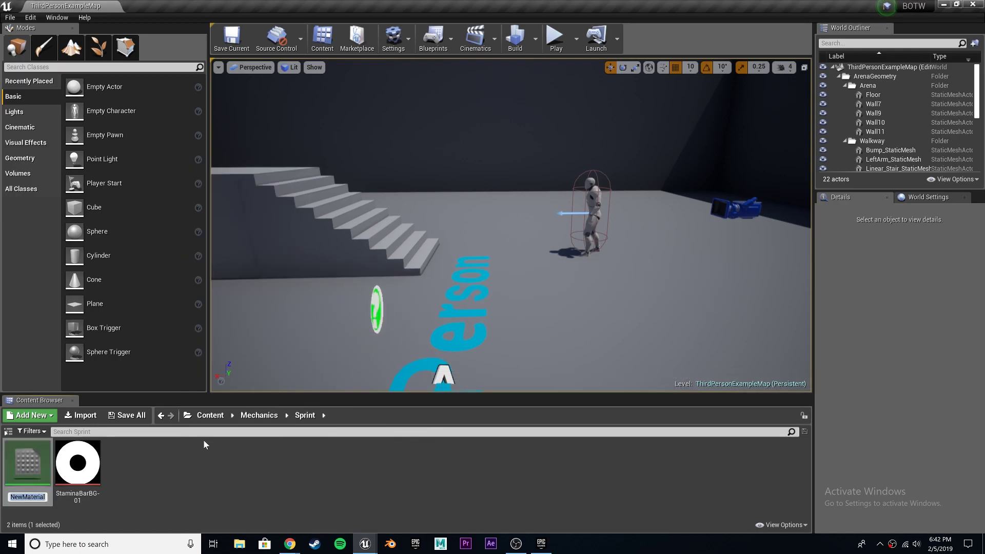
type("StaminaB")
key("BackSpace")
type("PBMaterial")
key("Return")
Step: Set StaminaPBMaterial's Material Domain to User Interface and Blend Mode to Translucent
double_click(74, 469)
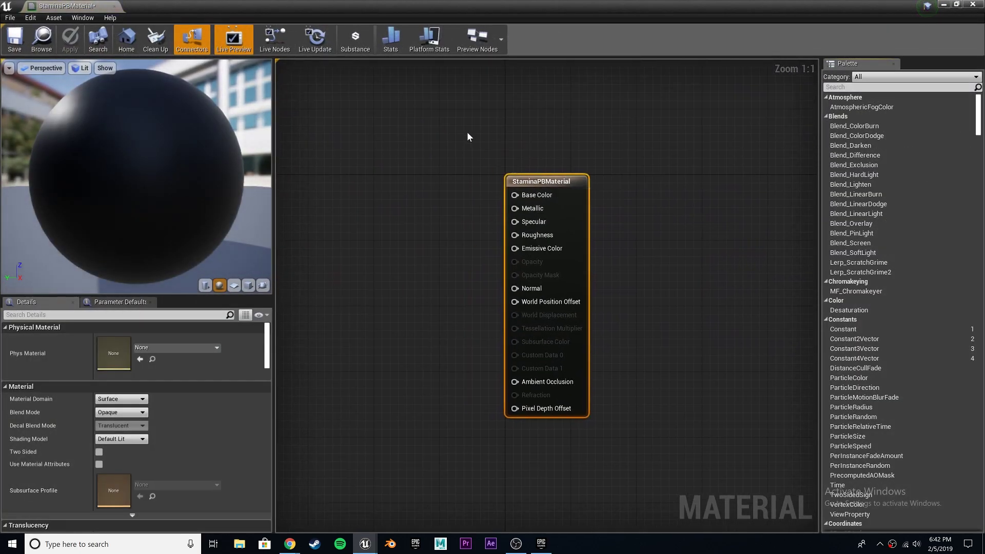
left_click(127, 399)
left_click(124, 441)
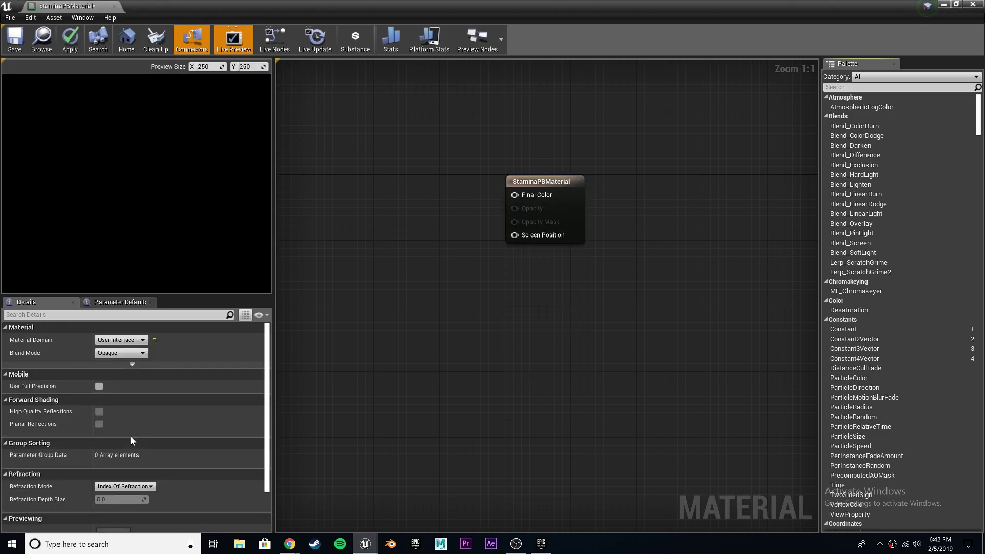
left_click(140, 353)
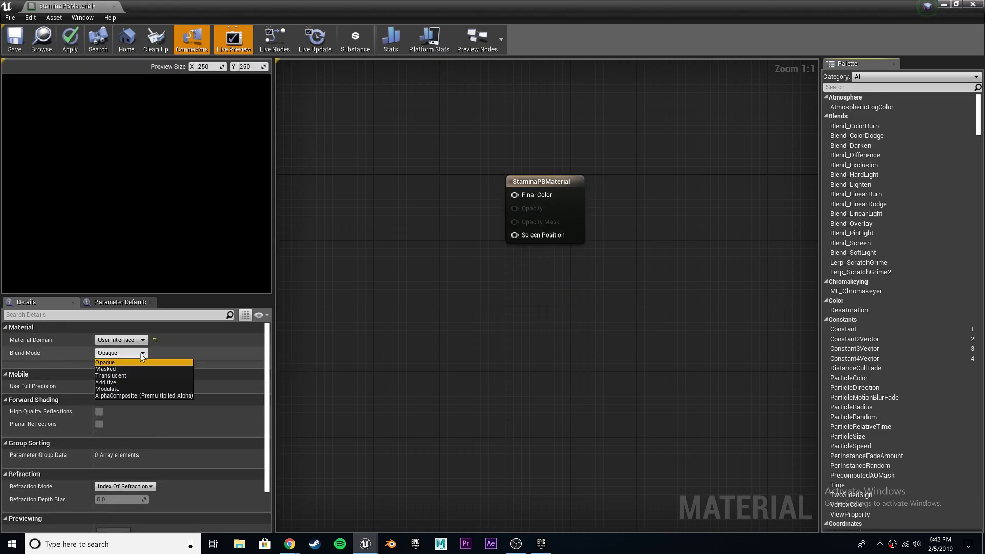
left_click(132, 376)
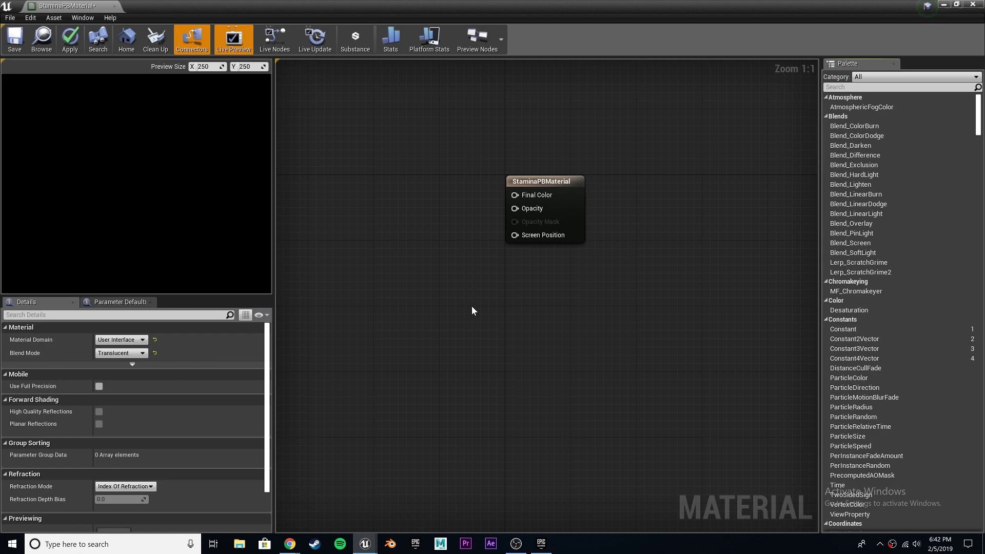
right_click_drag(471, 306, 543, 368)
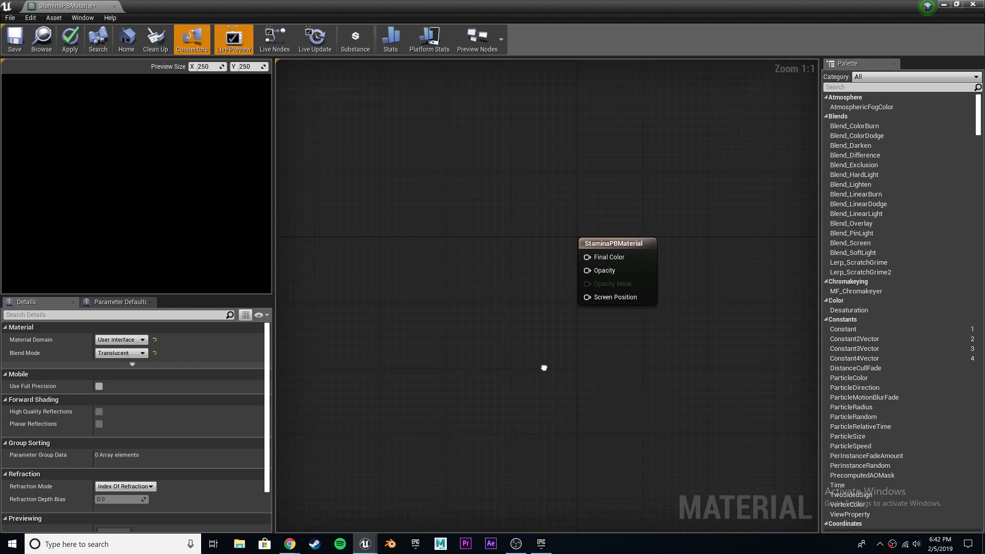
Step: Place a TextureSample node using StaminaBarBG-01 and move it left of the output
right_click(411, 204)
type("texture")
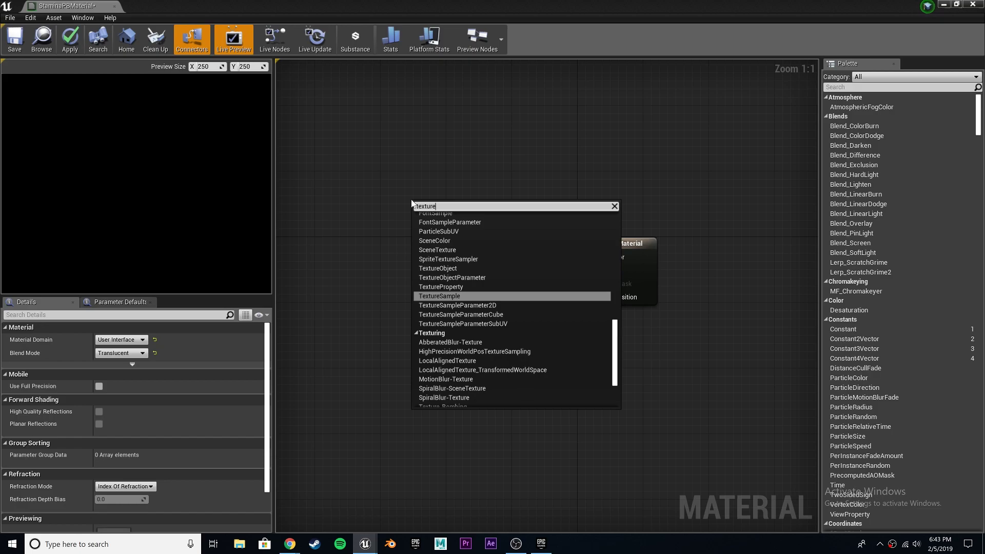
key("Return")
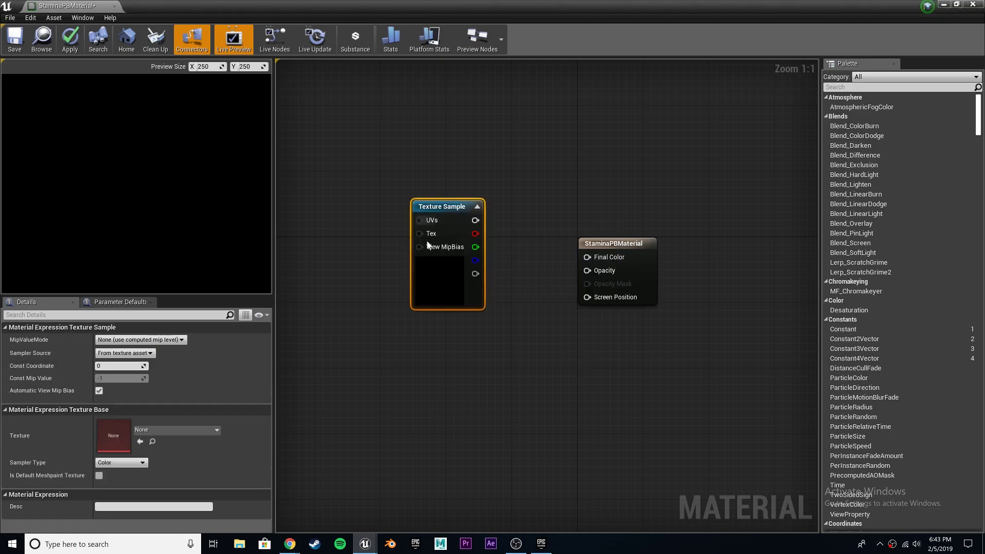
left_click(162, 430)
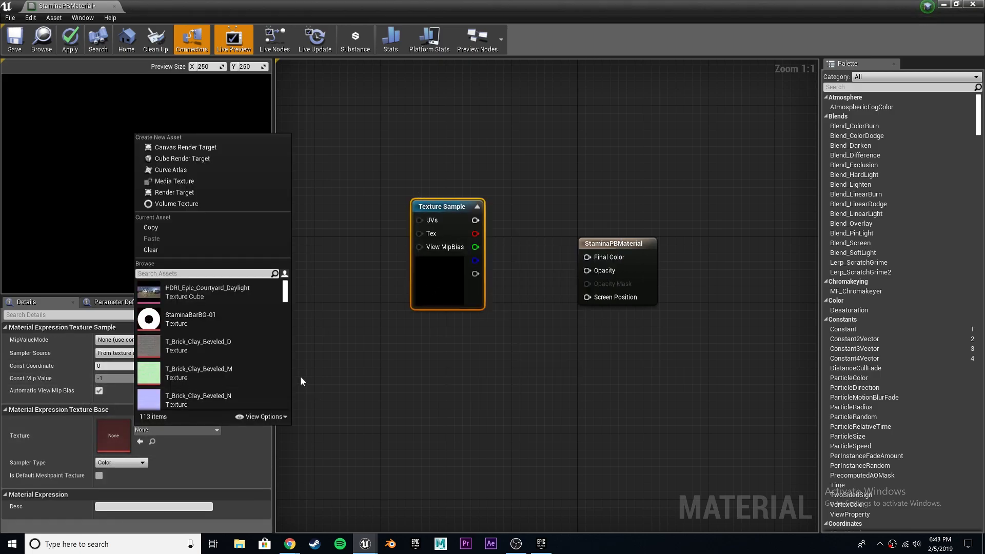
left_click(247, 321)
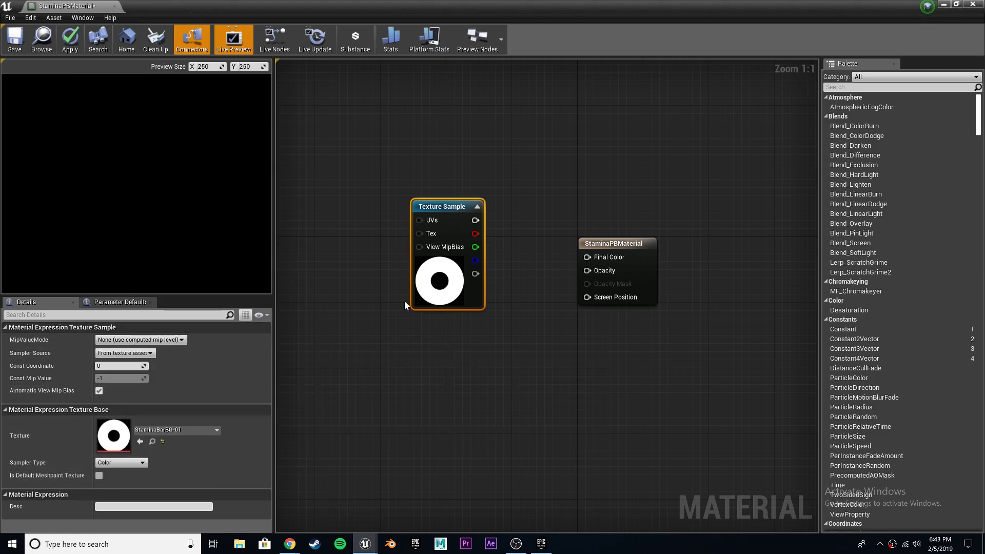
left_click_drag(434, 208, 311, 203)
left_click(451, 215)
right_click_drag(417, 190, 485, 238)
Step: Add a VectorParameter node named Color above the Texture Sample node
right_click(456, 167)
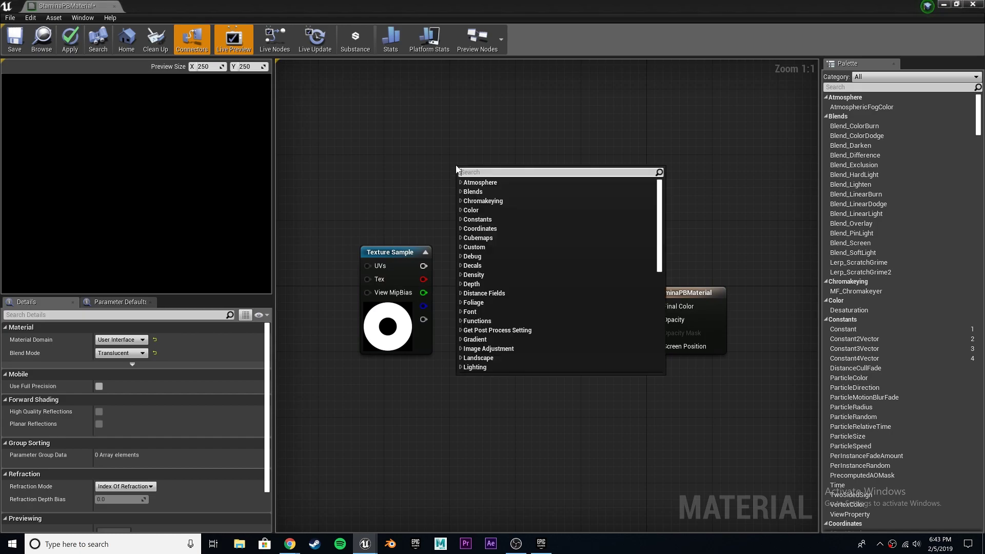
type("vector")
type("param")
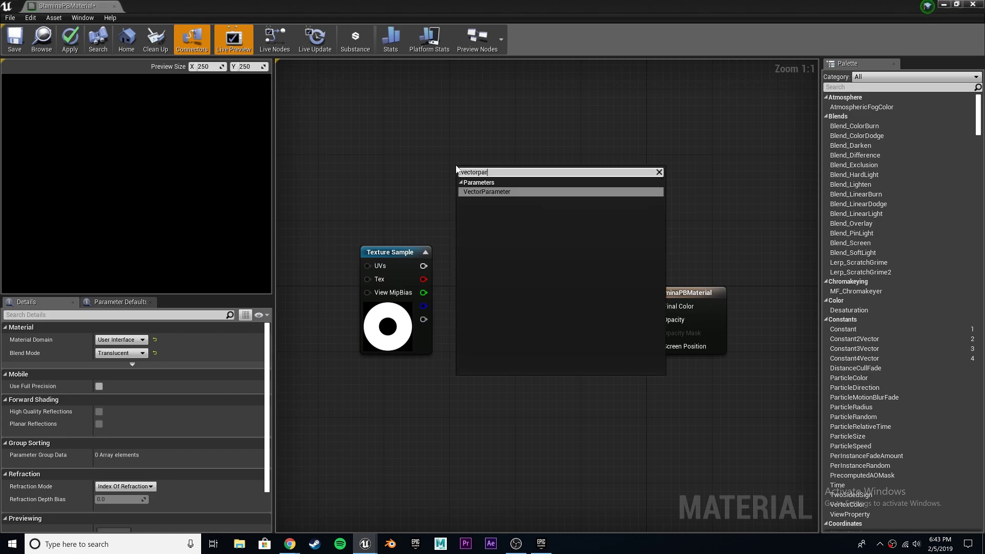
key("Return")
type("Color")
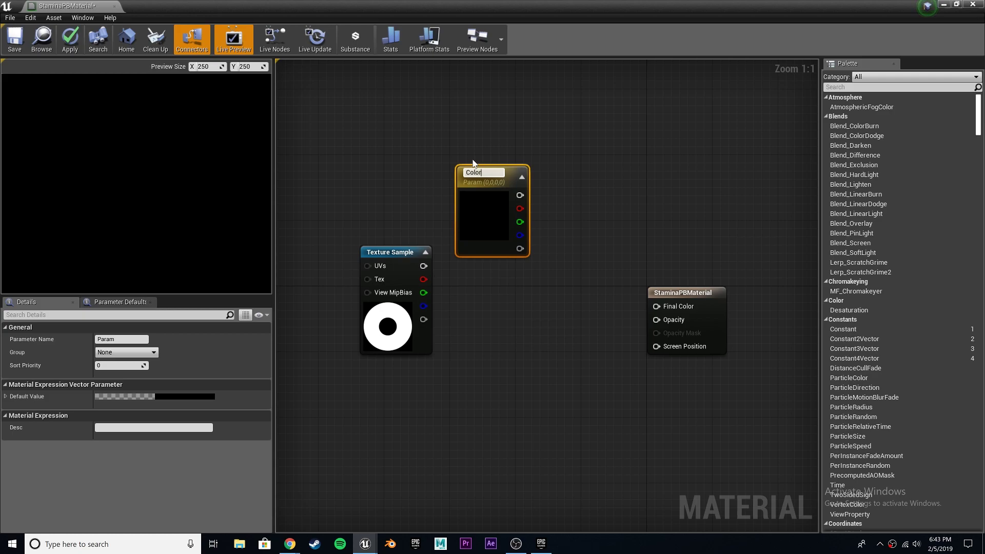
key("Return")
left_click_drag(480, 177, 441, 141)
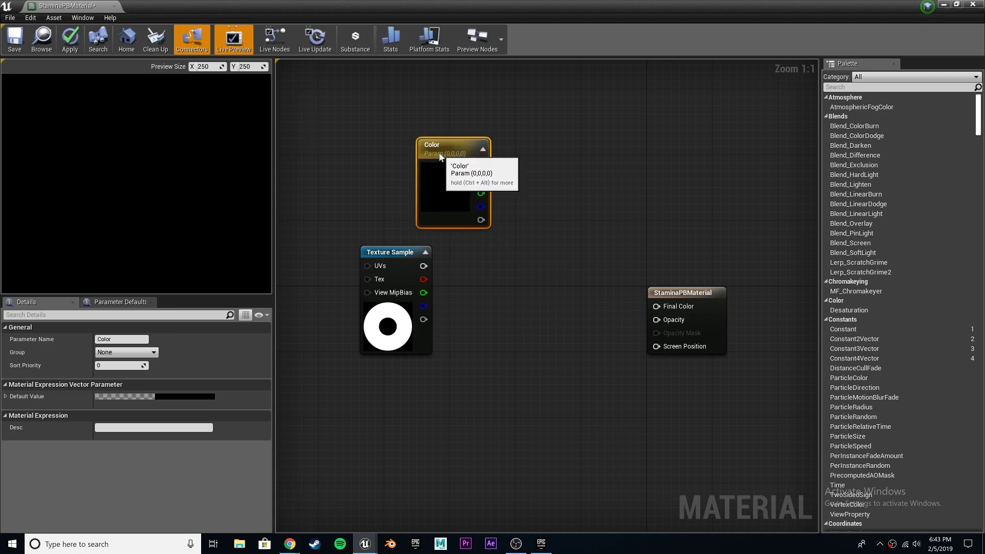
left_click(636, 219)
left_click(433, 172)
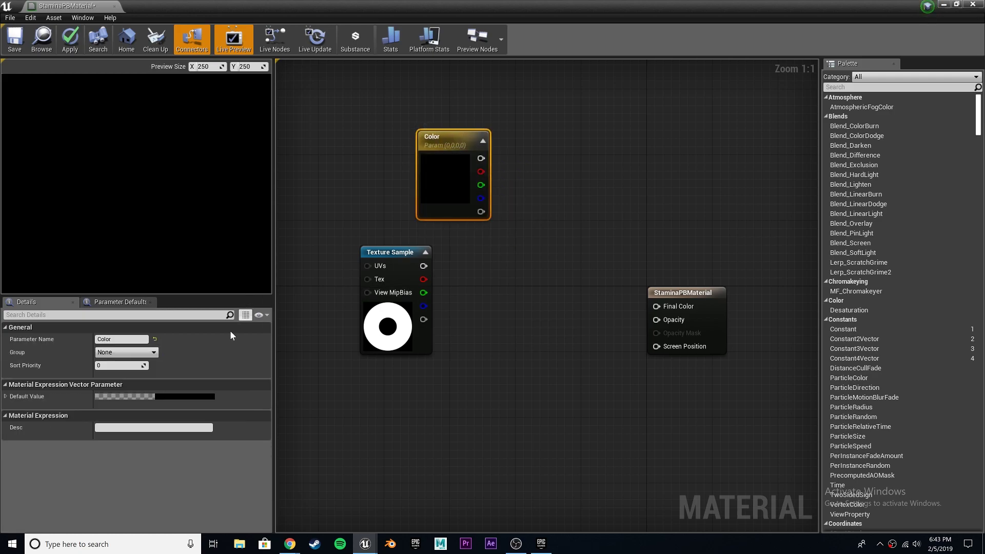
Step: Set the Color parameter's default value to pure green with G at 1.0
left_click(179, 396)
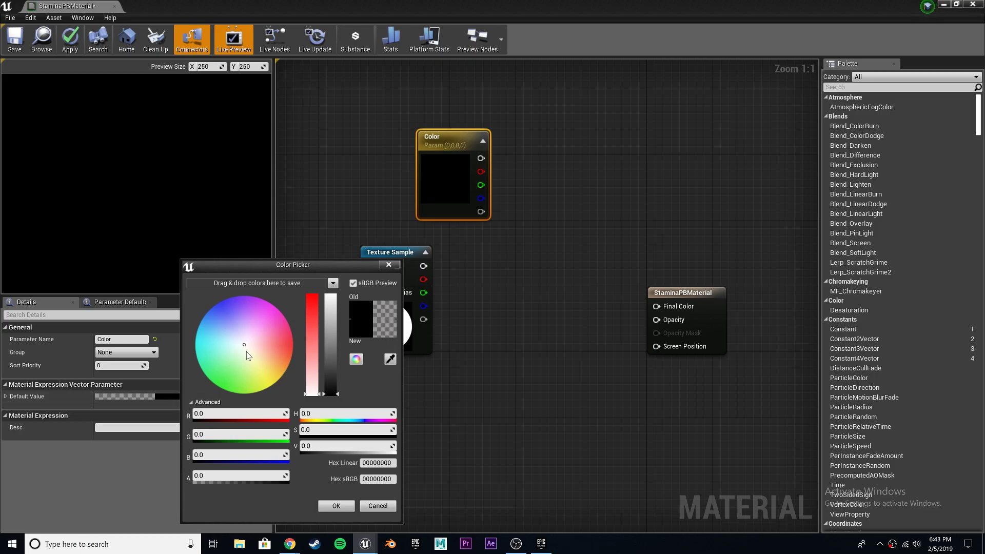
left_click(189, 392)
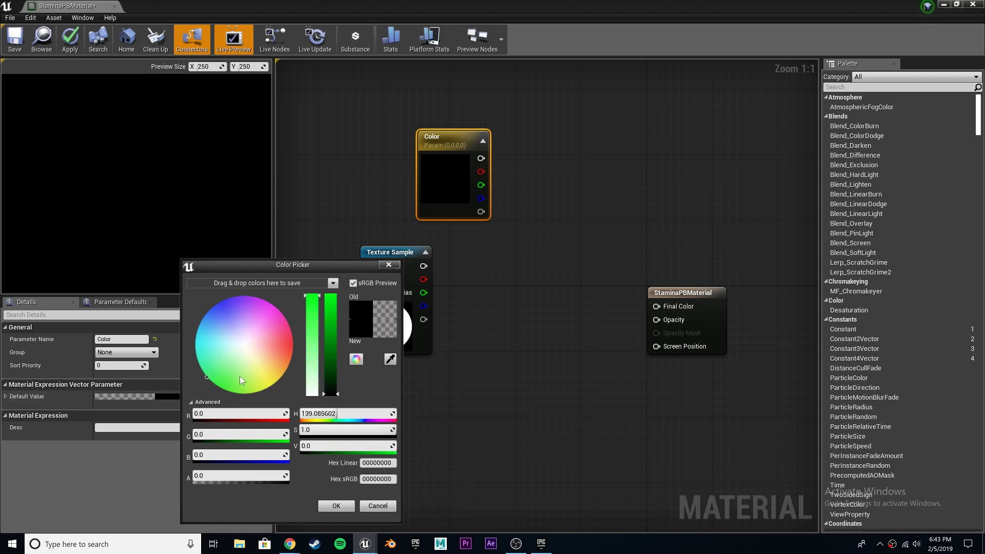
left_click(218, 434)
type("1")
key("Return")
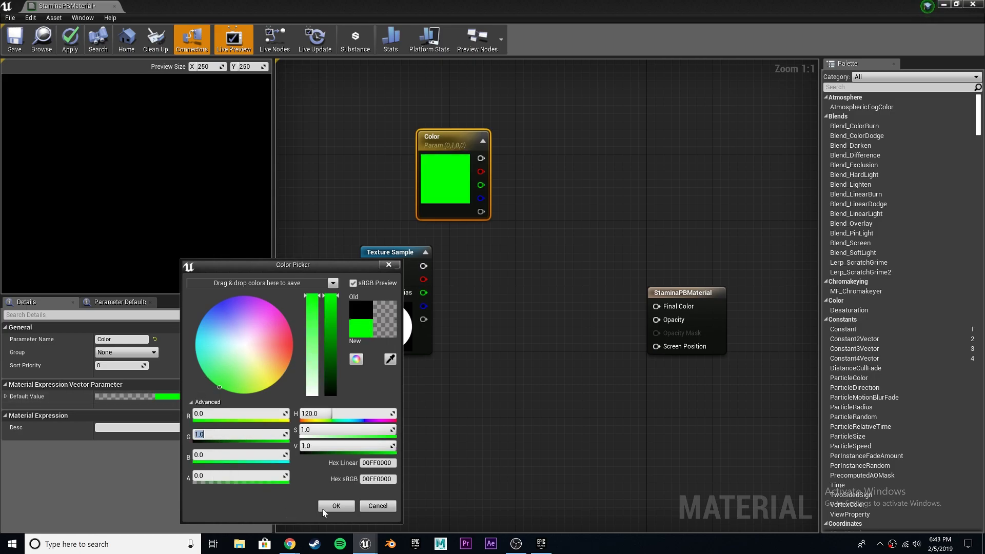
left_click(334, 506)
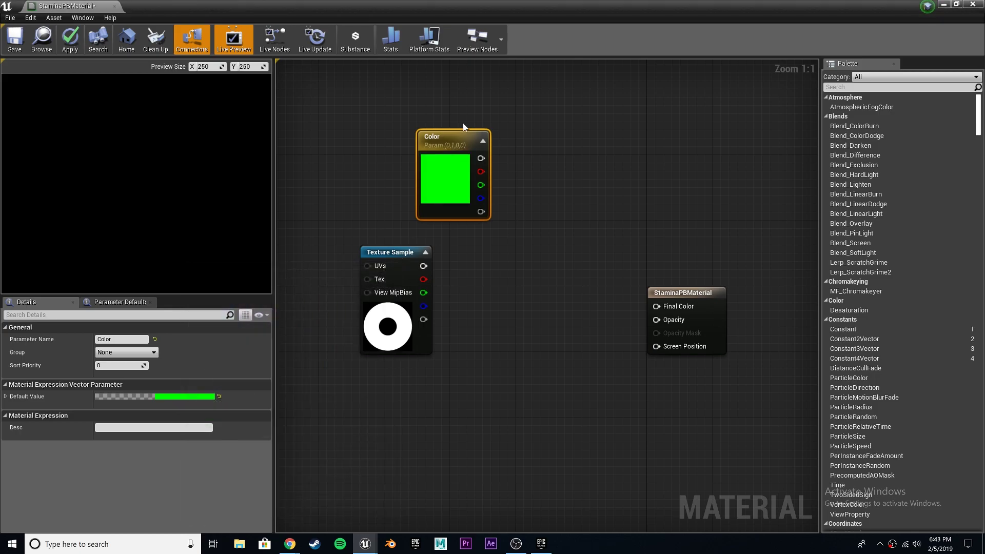
left_click_drag(456, 137, 399, 121)
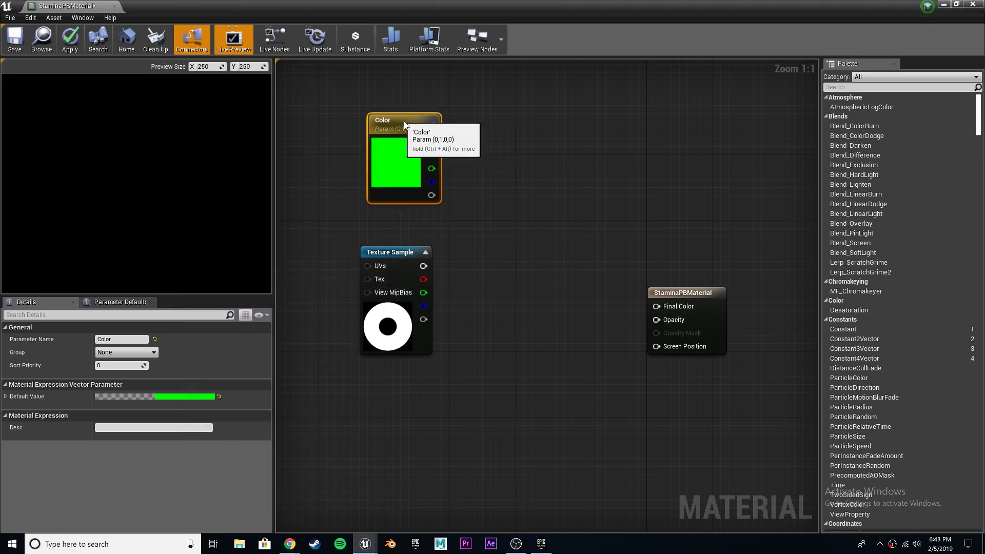
left_click(510, 204)
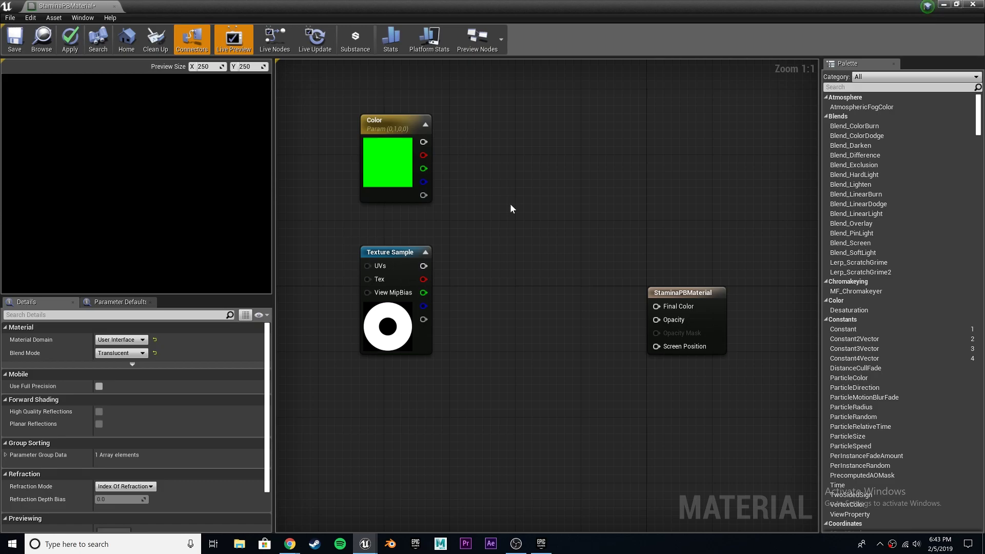